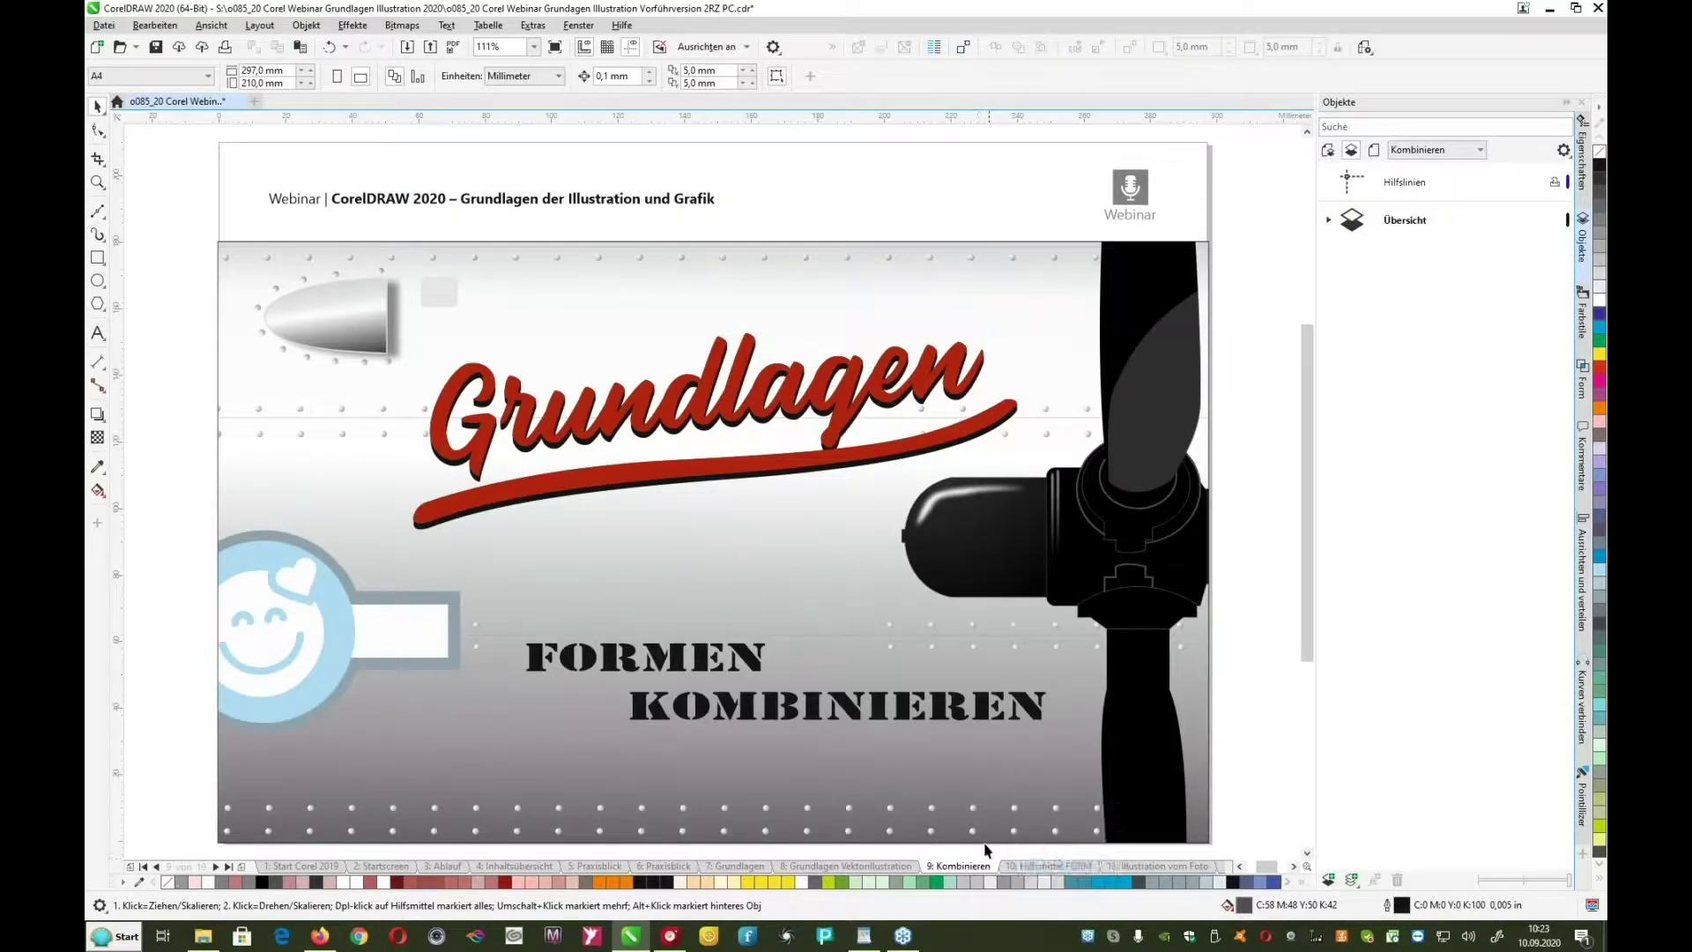
# Step: On page 10, Hilfsmittel FORM, move the five loose brown shading shapes onto the Zuschneiden figure's forehead, right jaw, left jaw, ear and collar edge
pyautogui.click(1043, 869)
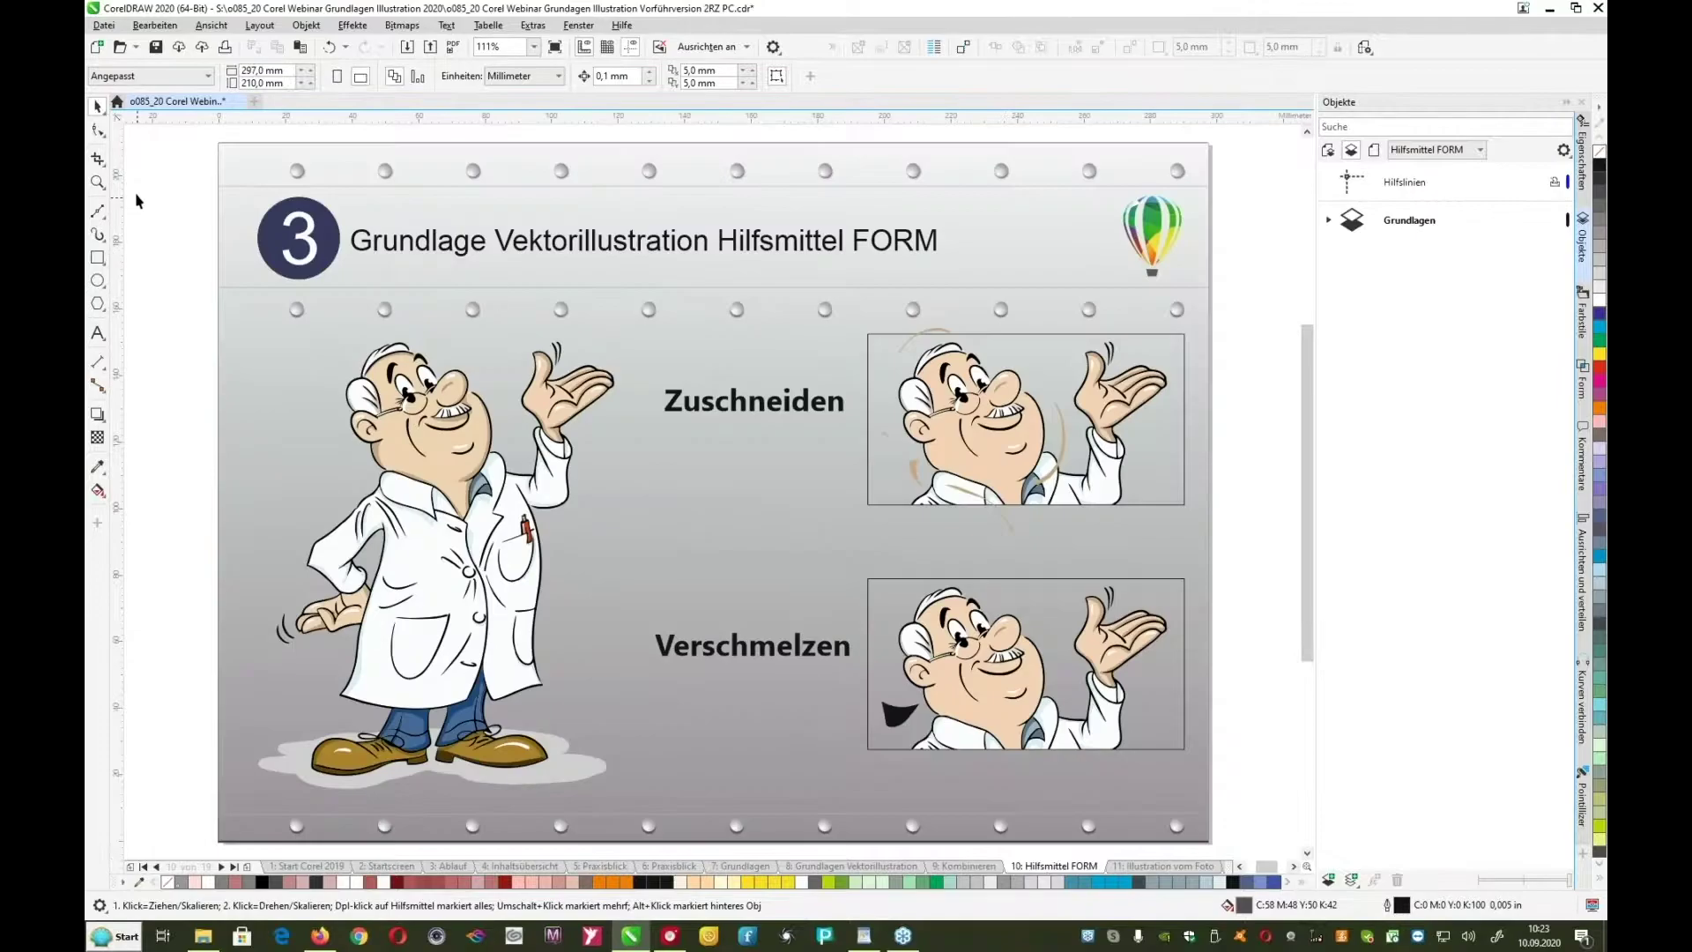
pyautogui.click(98, 182)
pyautogui.moveTo(924, 359); pyautogui.dragTo(1208, 540)
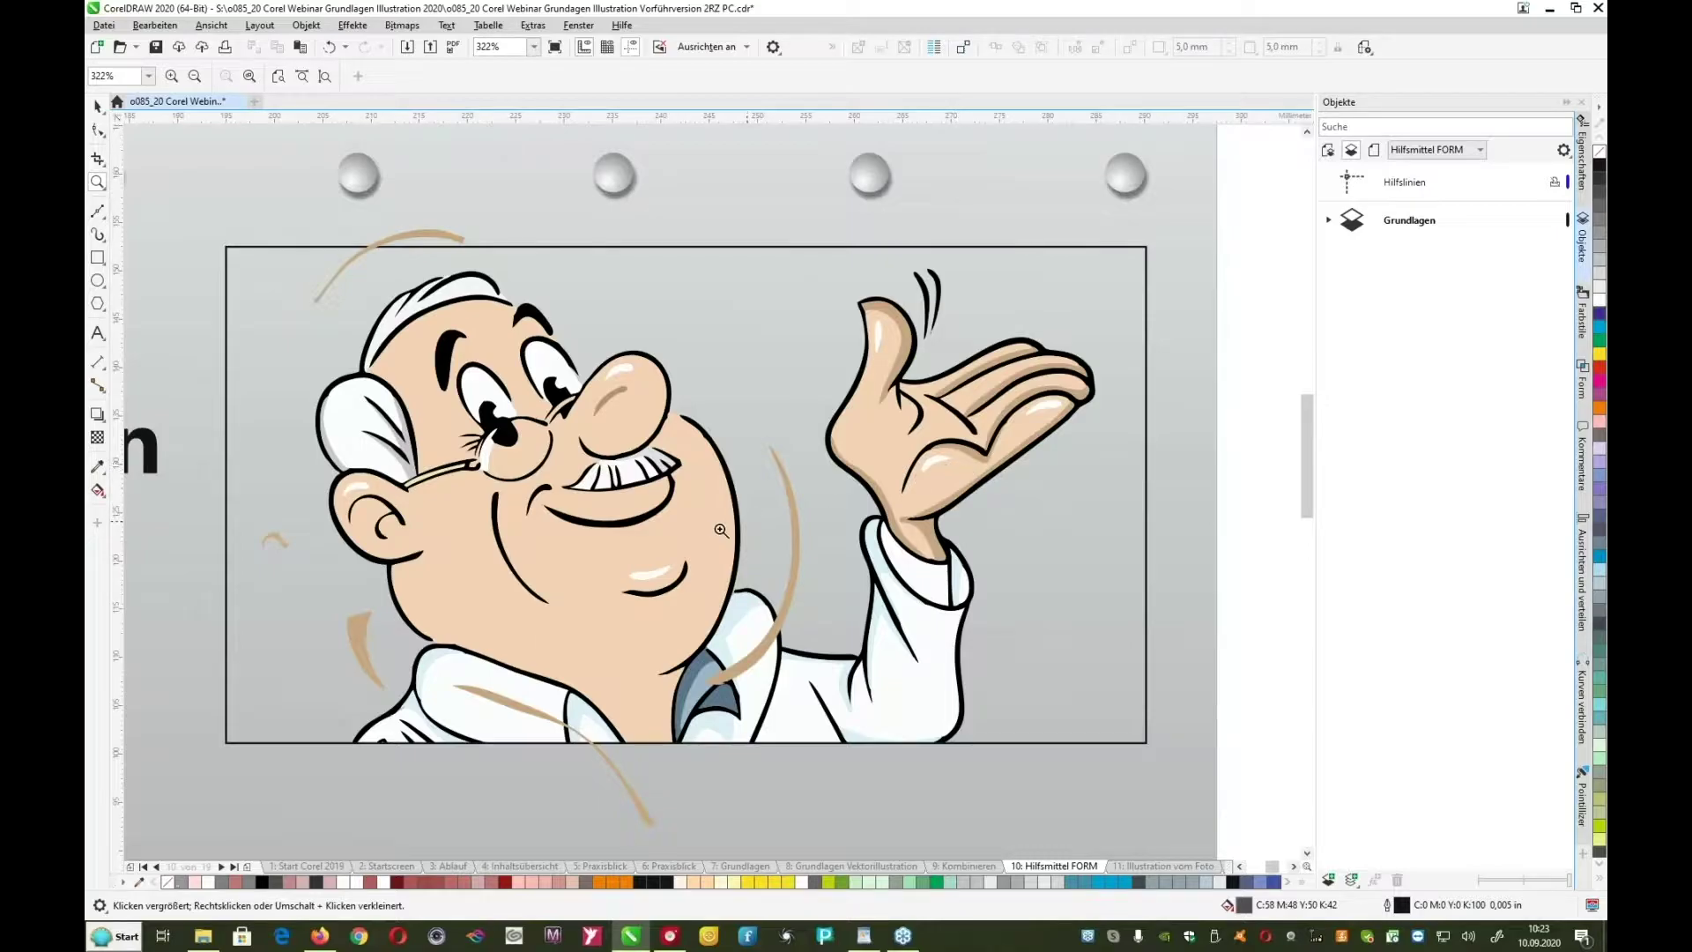
pyautogui.click(97, 107)
pyautogui.moveTo(456, 255); pyautogui.dragTo(505, 325)
pyautogui.moveTo(787, 614); pyautogui.dragTo(719, 608)
pyautogui.moveTo(364, 650); pyautogui.dragTo(402, 589)
pyautogui.click(271, 541)
pyautogui.moveTo(271, 541); pyautogui.dragTo(390, 526)
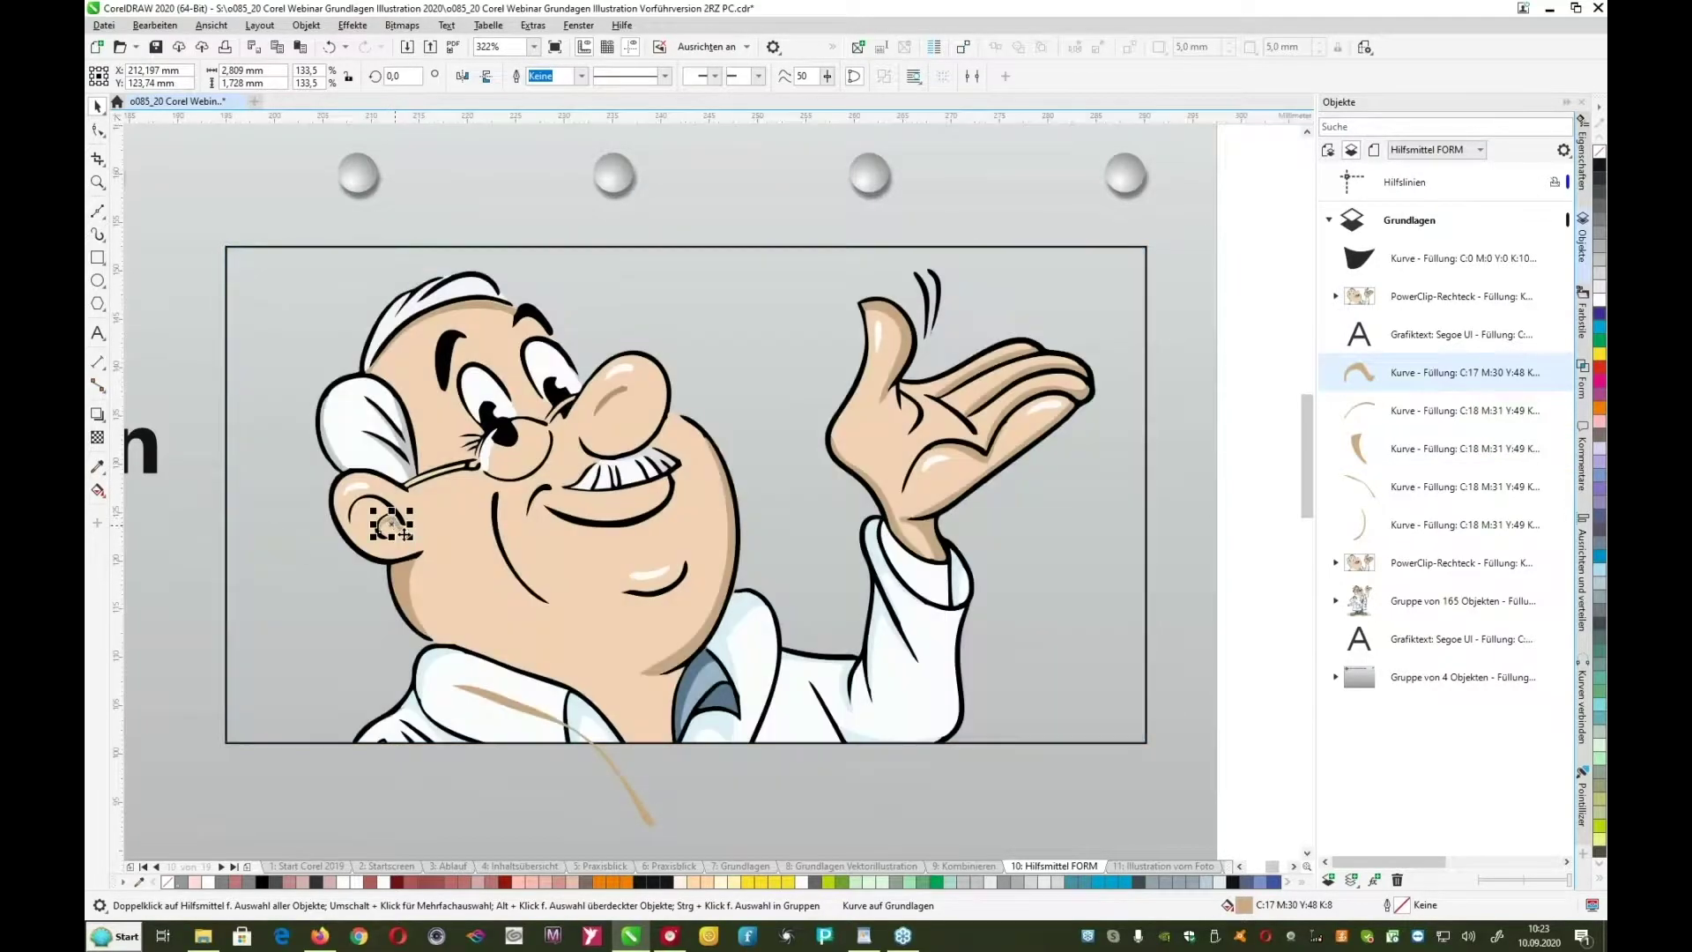
pyautogui.moveTo(518, 712); pyautogui.dragTo(565, 707)
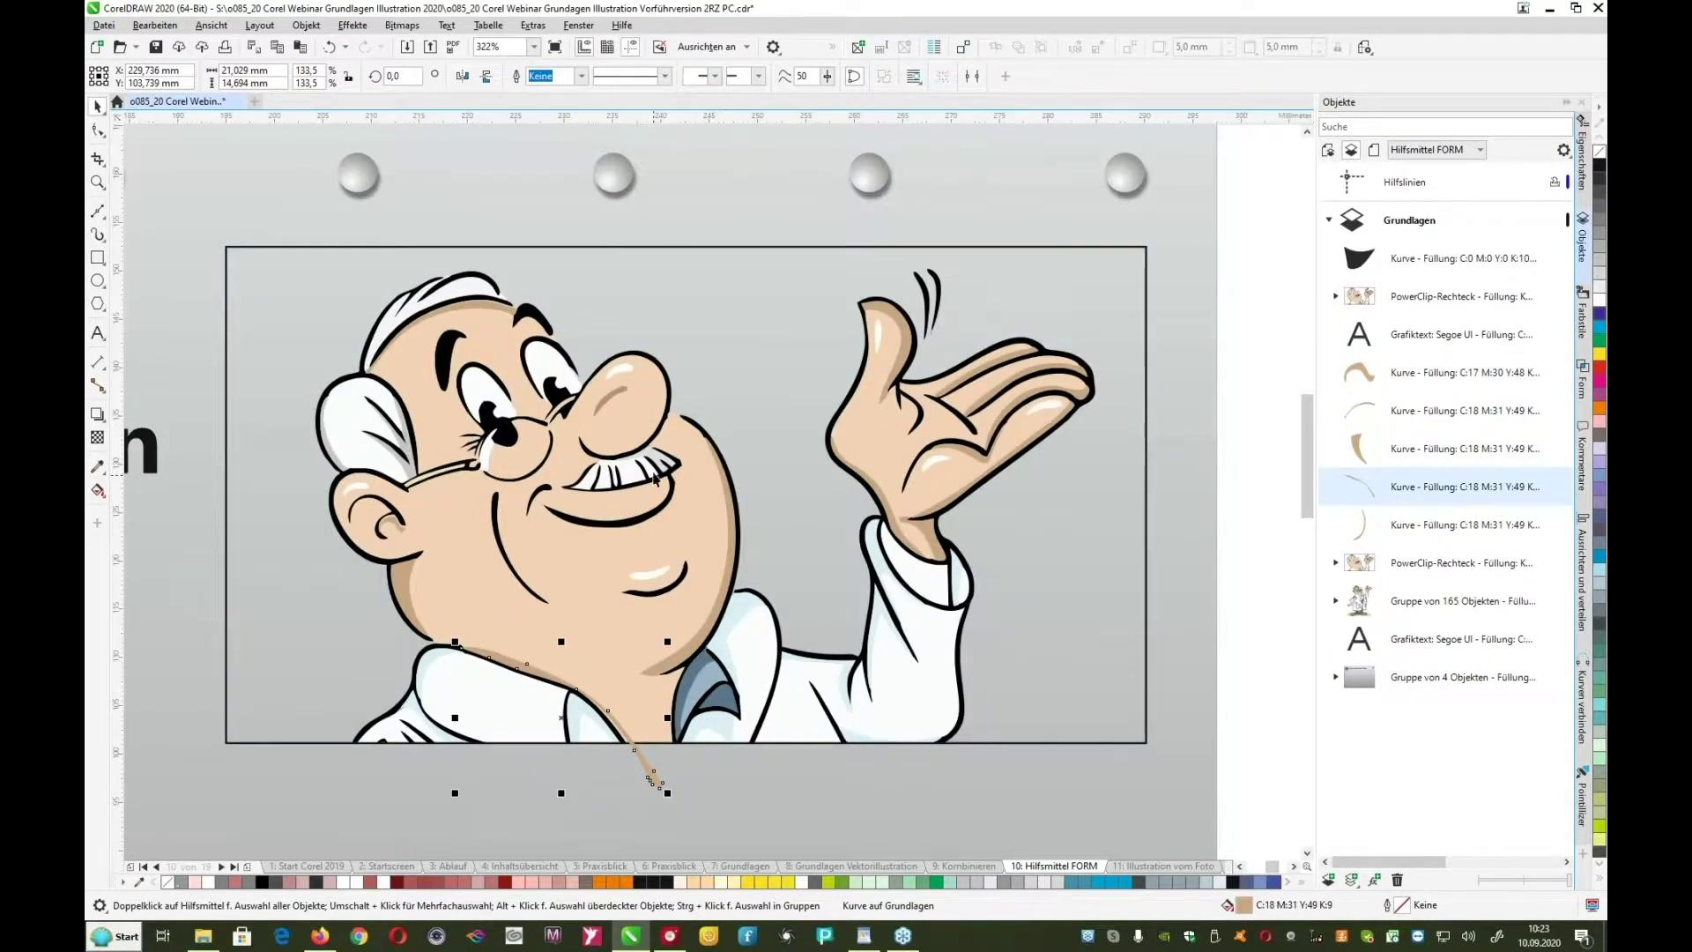
# Step: Open the Zuschneiden portrait's PowerClip for editing and duplicate the beige face shape in place
pyautogui.click(712, 481)
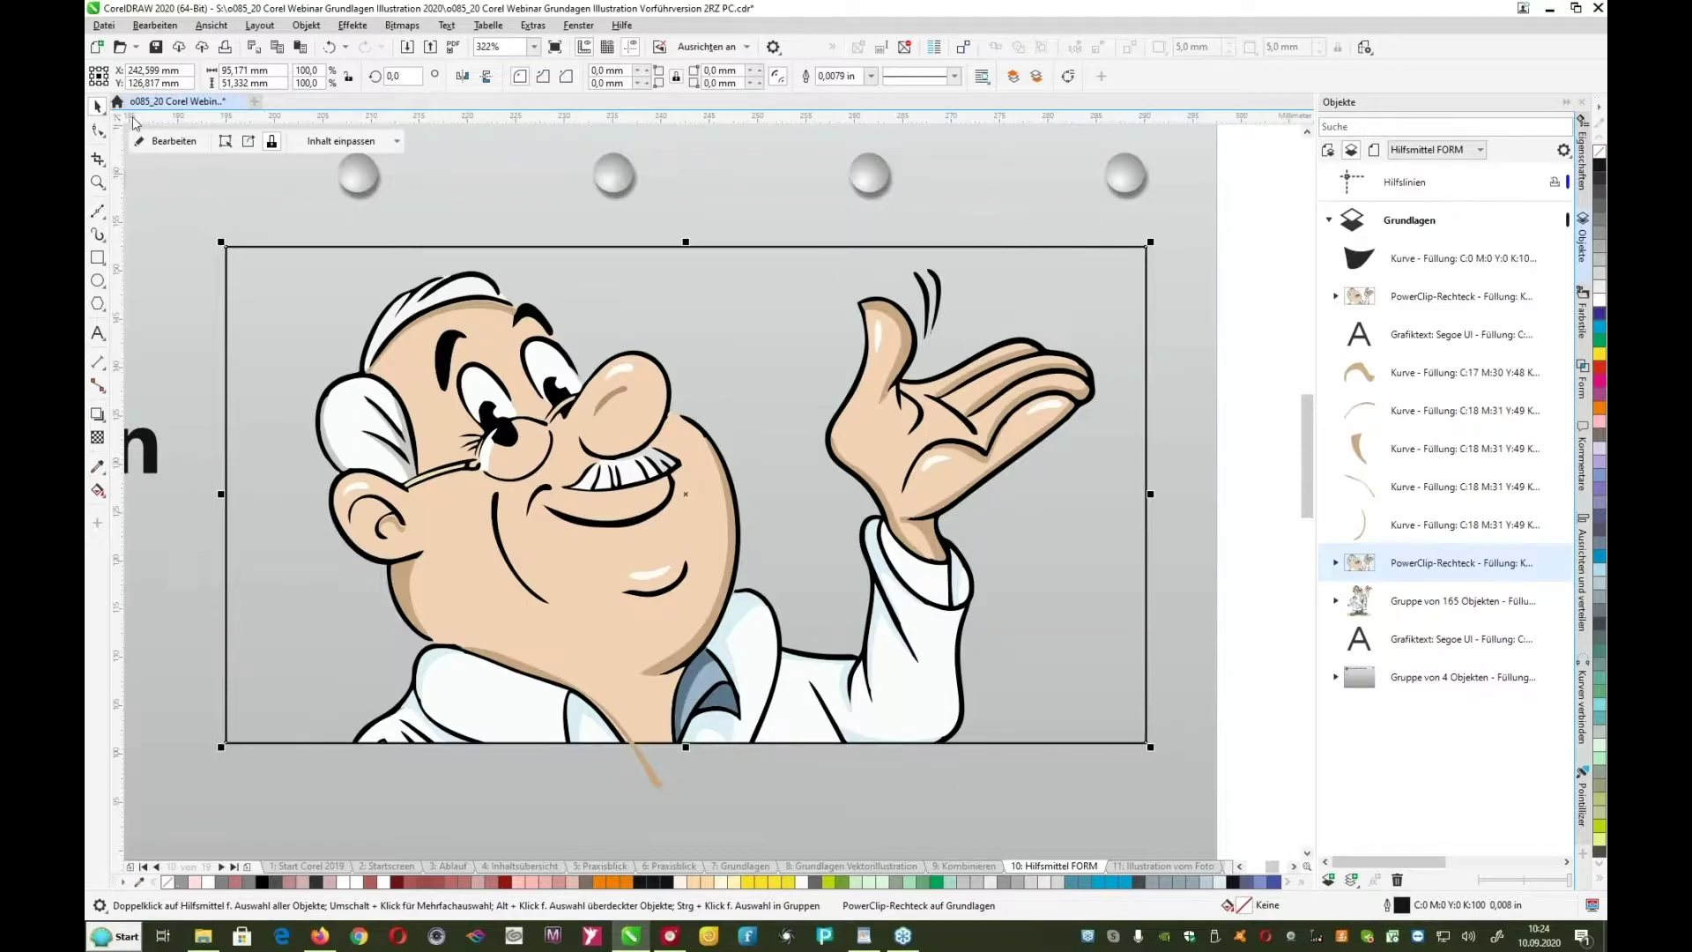
pyautogui.click(156, 141)
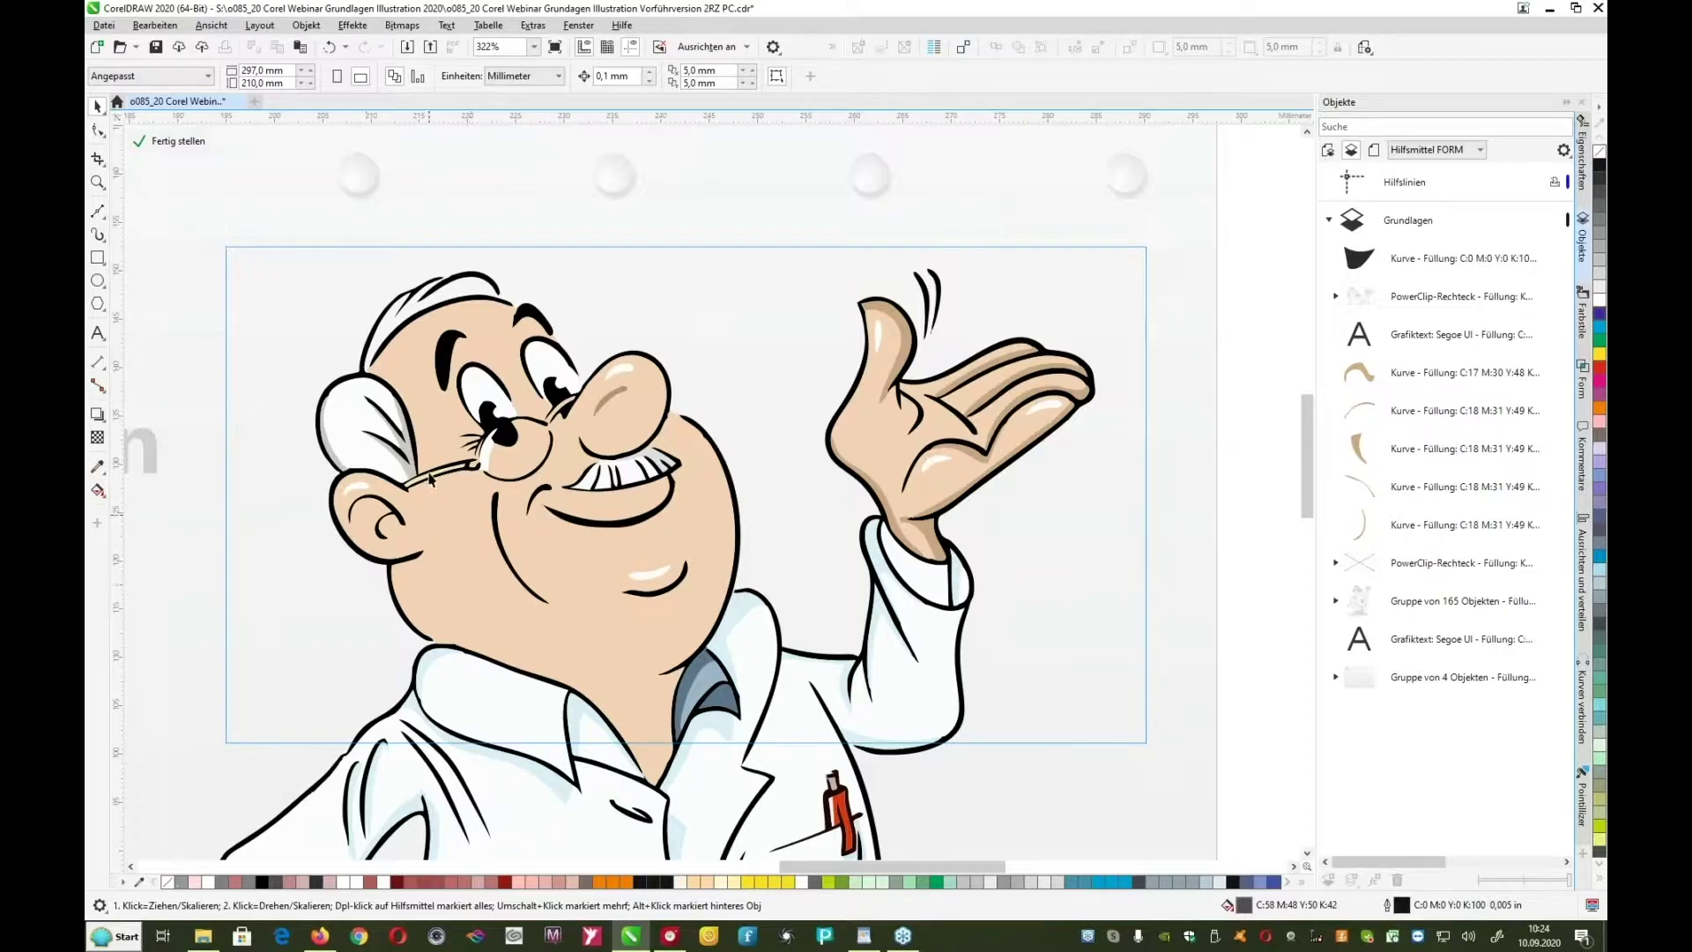
pyautogui.click(459, 583)
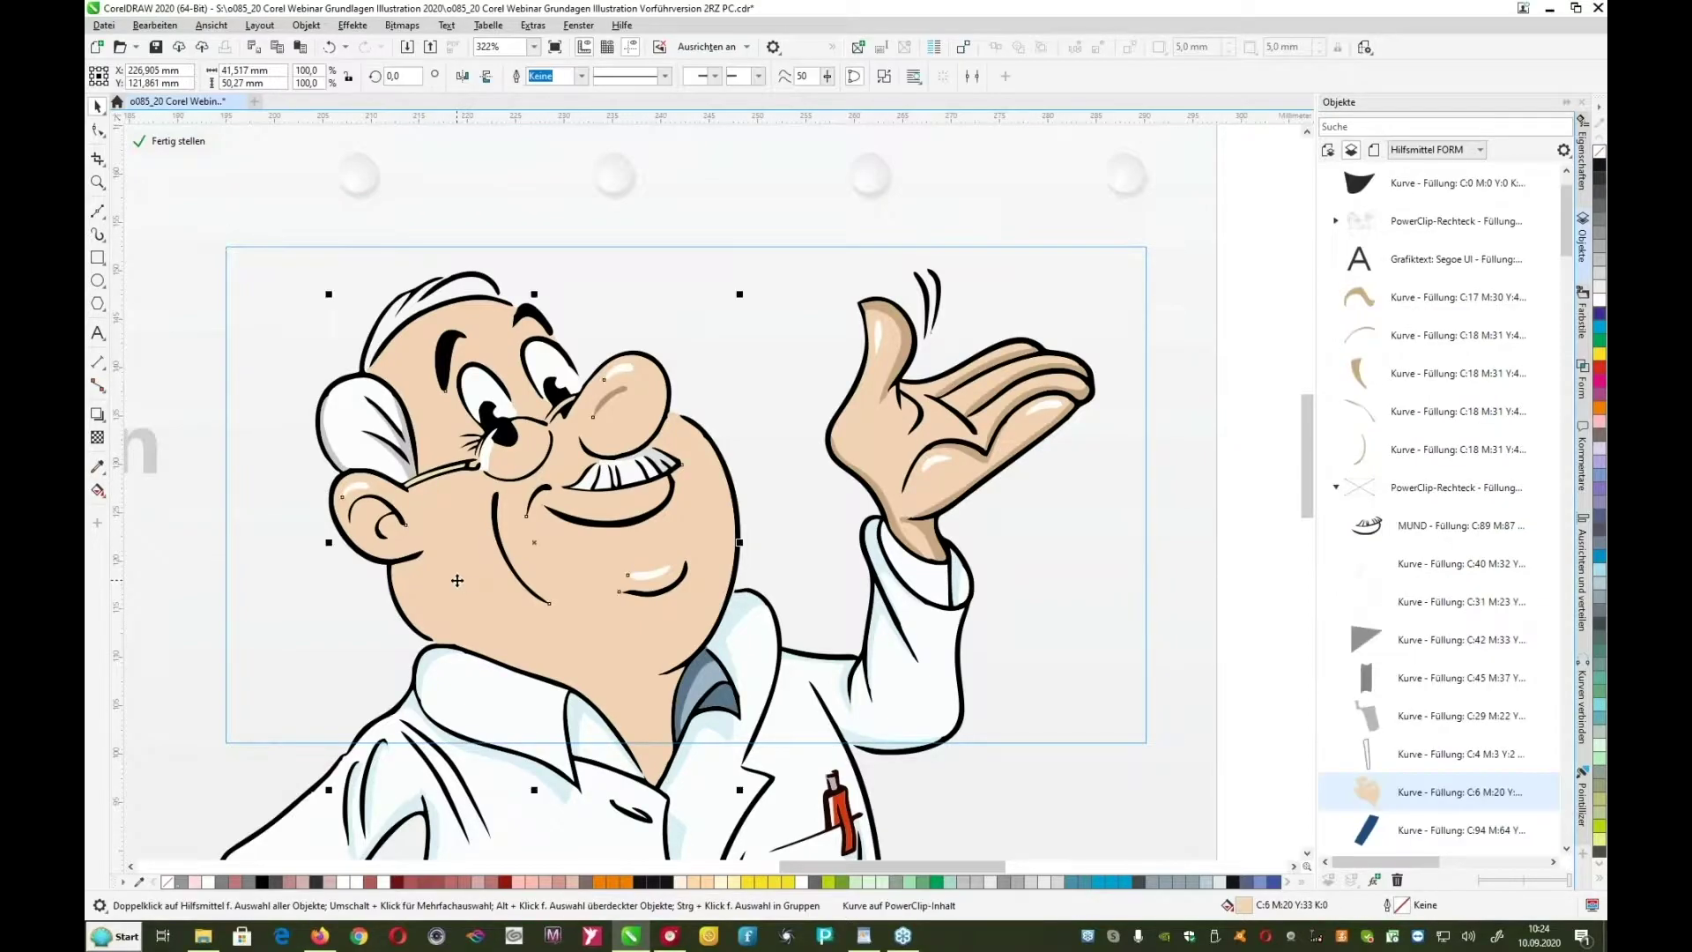
pyautogui.moveTo(459, 578); pyautogui.dragTo(644, 544)
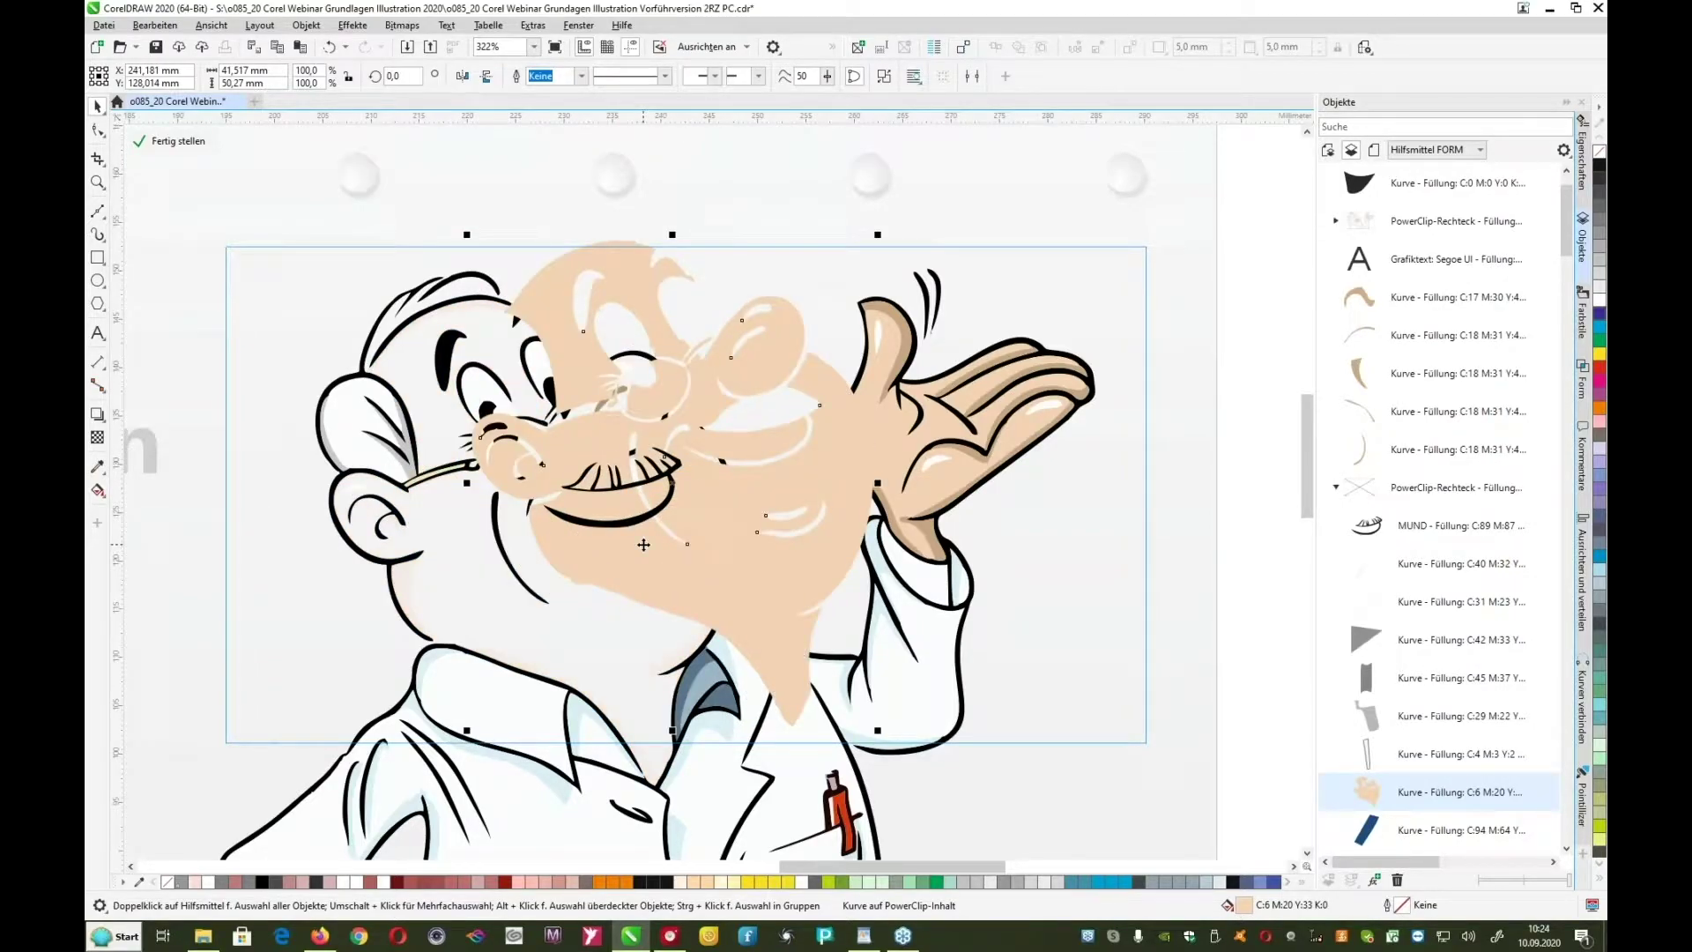
pyautogui.hotkey('ctrl', 'z')
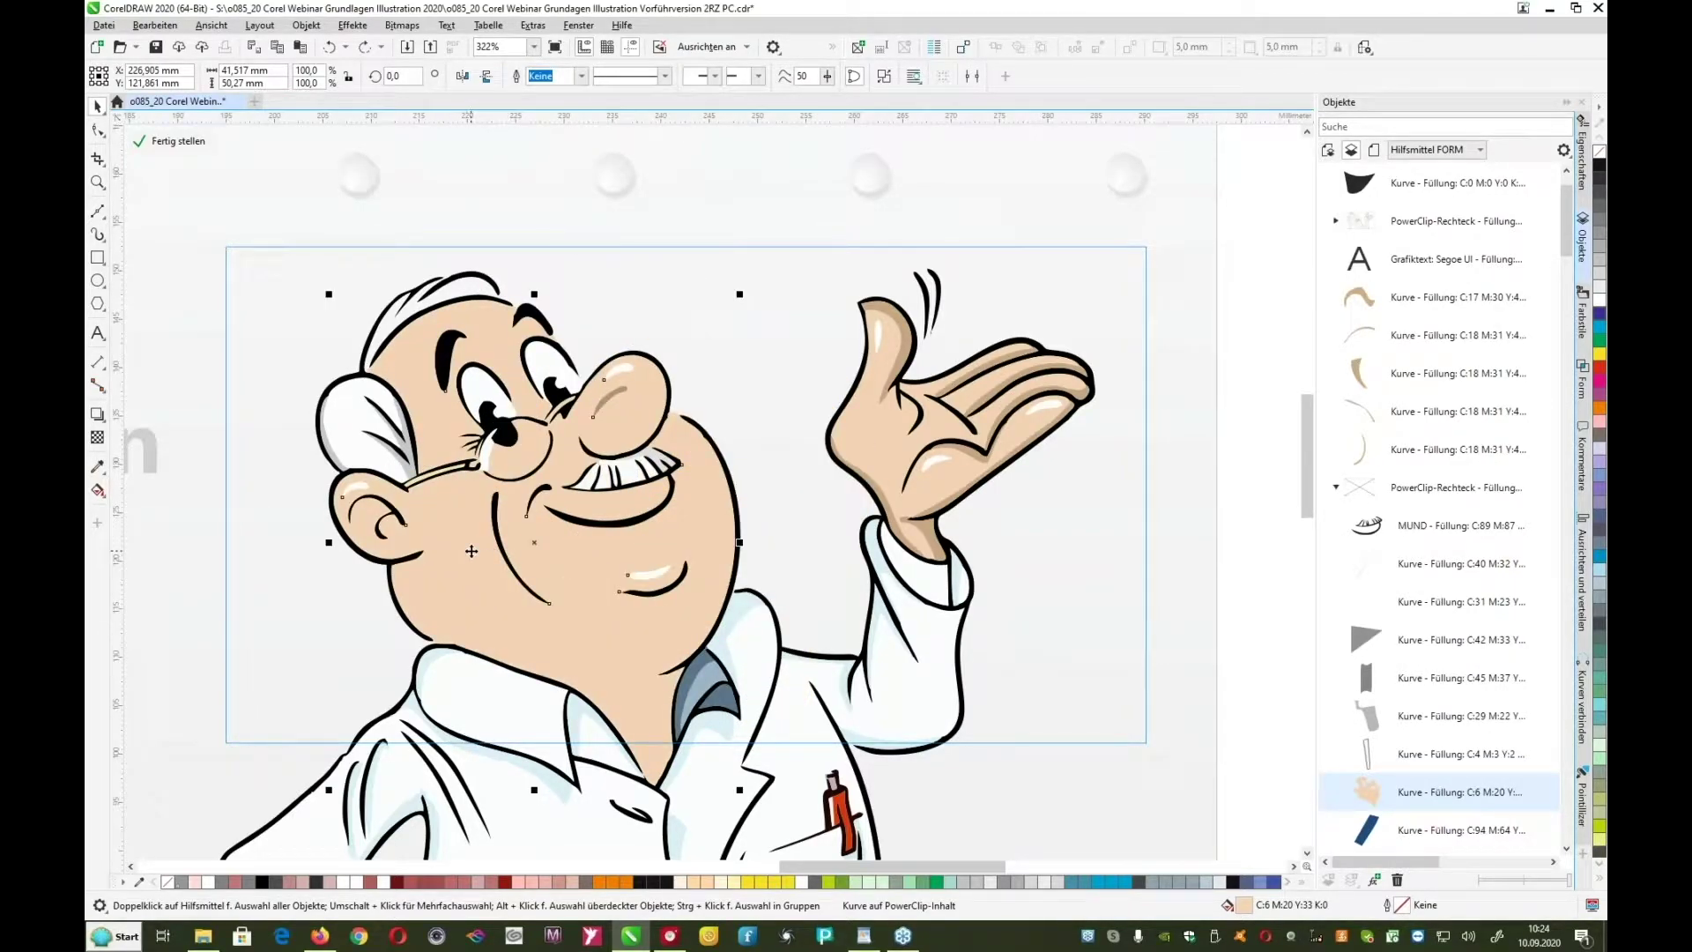
pyautogui.hotkey('ctrl', 'v')
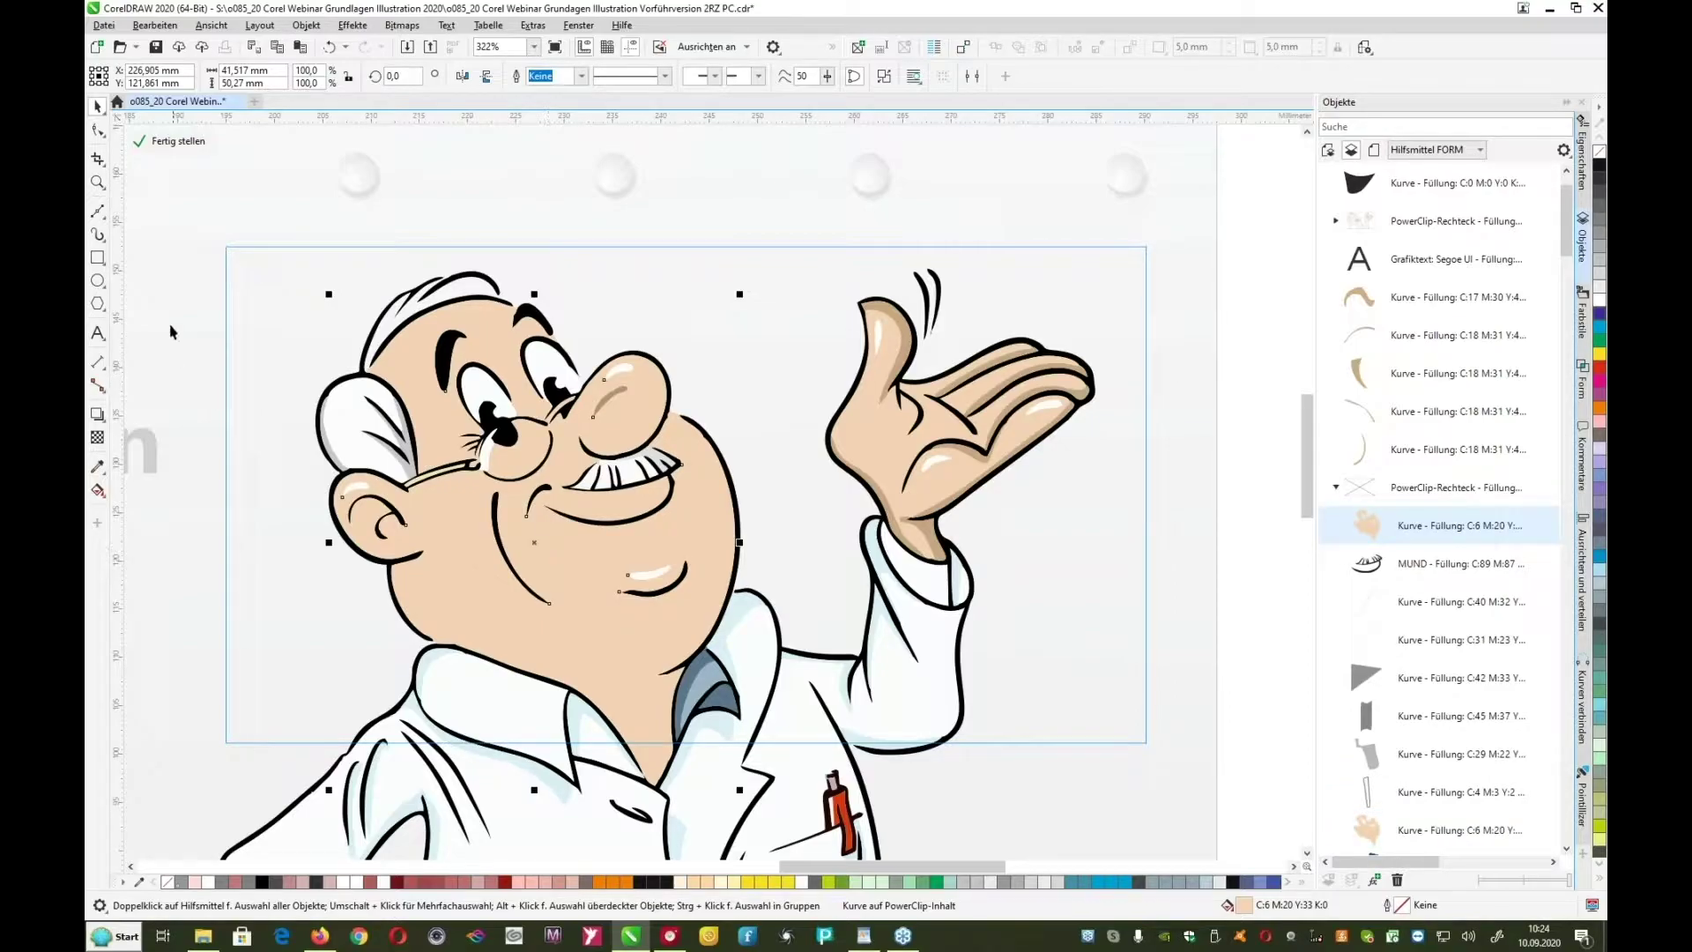
# Step: Fill the duplicated face shape with the darker brown sampled from the shading on the raised hand's wrist
pyautogui.click(98, 468)
pyautogui.click(898, 525)
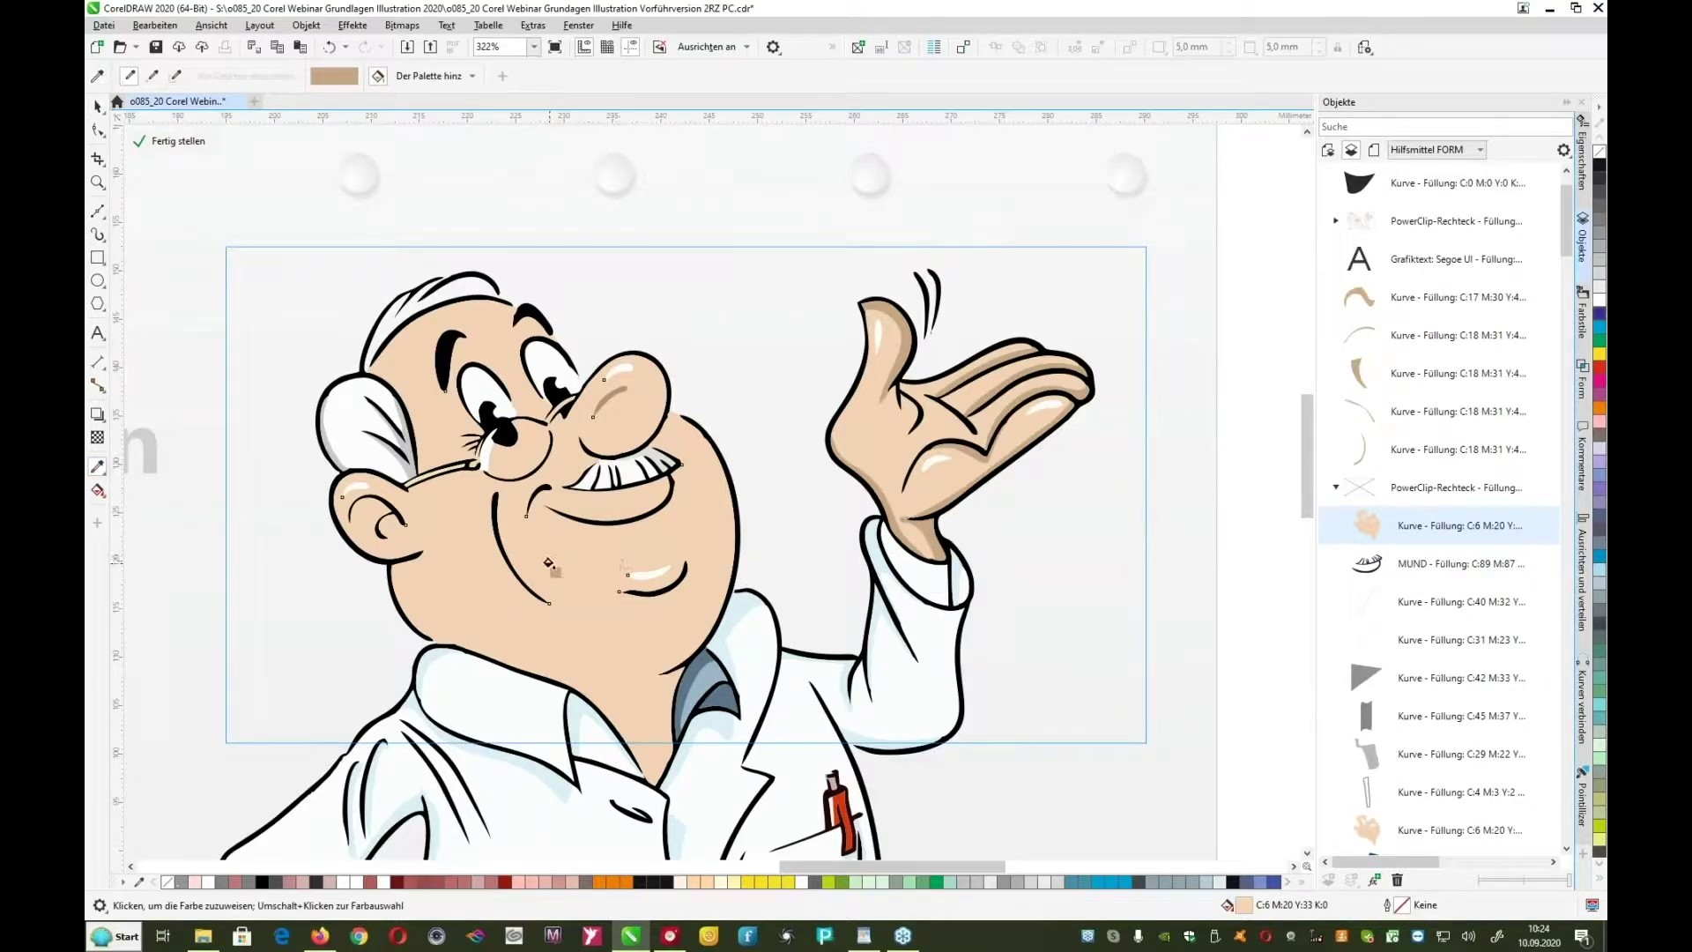
pyautogui.click(623, 574)
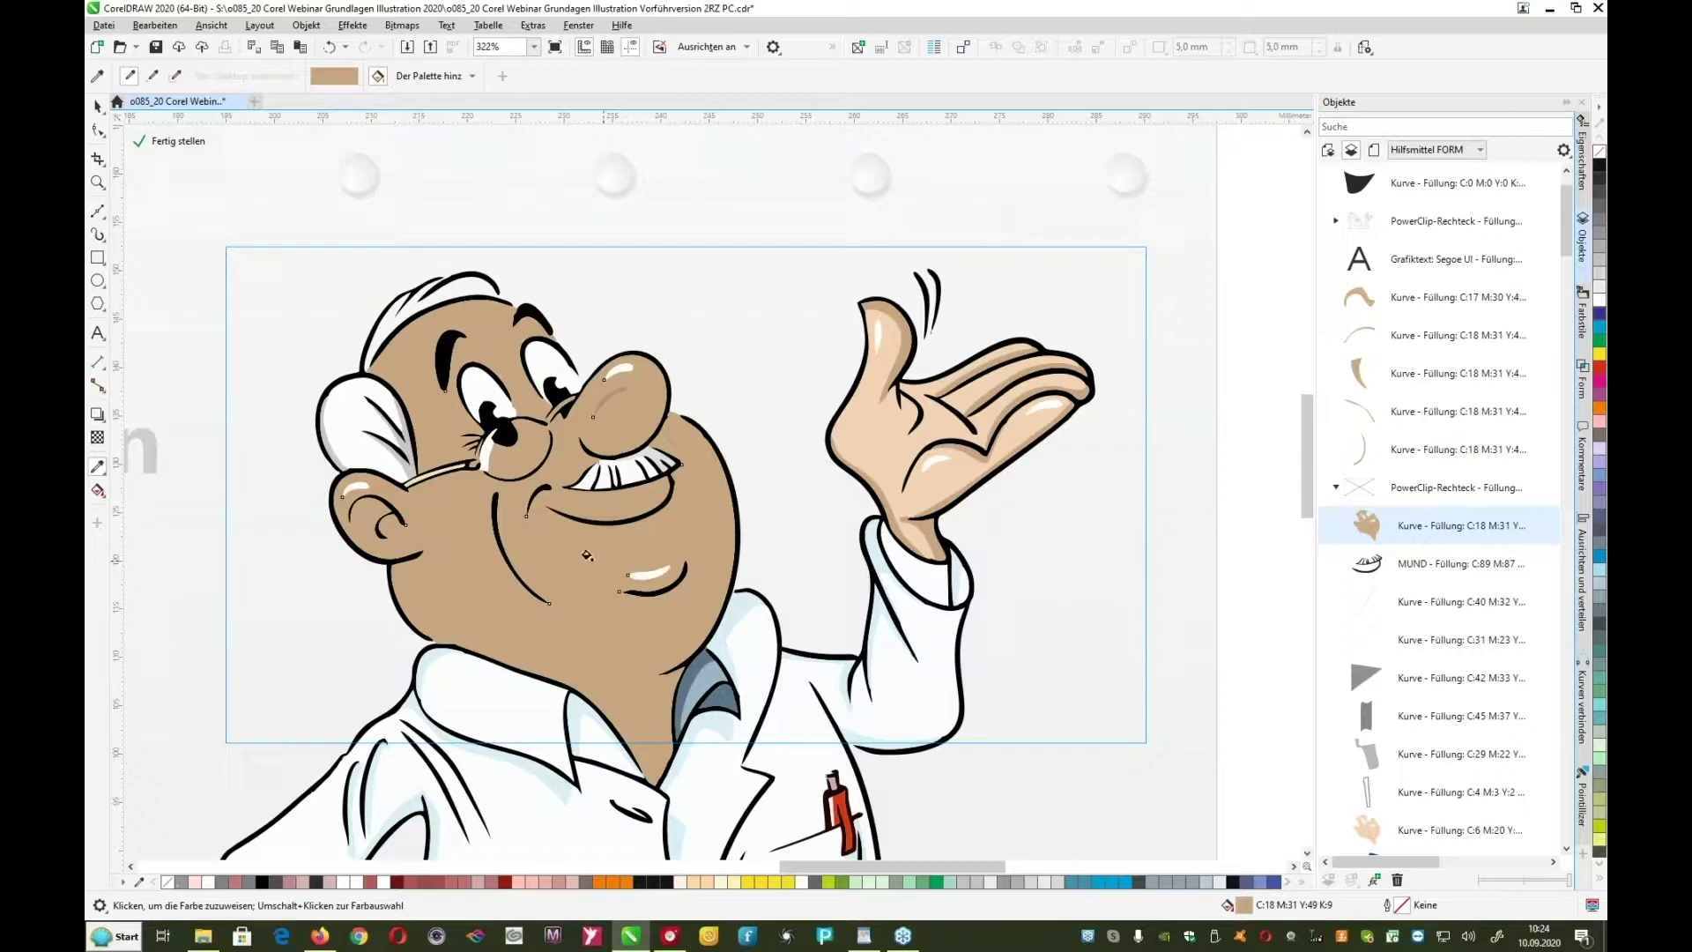
# Step: Draw a closed Bézier shape around the head that leaves only a shadow strip along the right cheek and neck uncovered
pyautogui.click(97, 212)
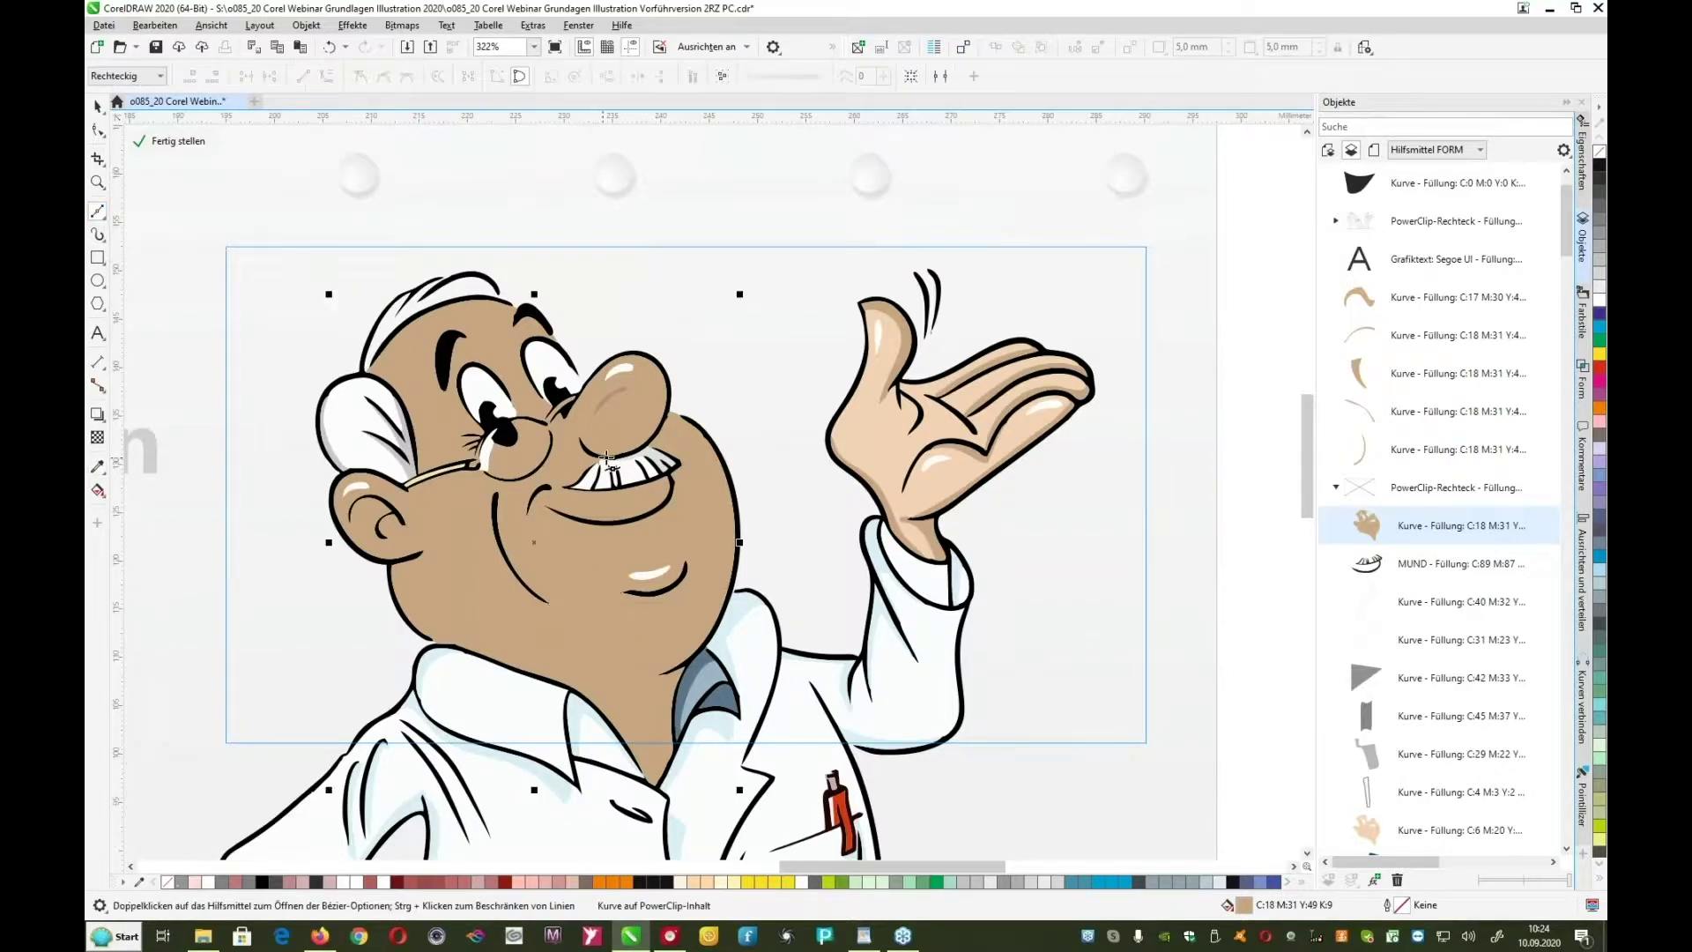
pyautogui.click(673, 411)
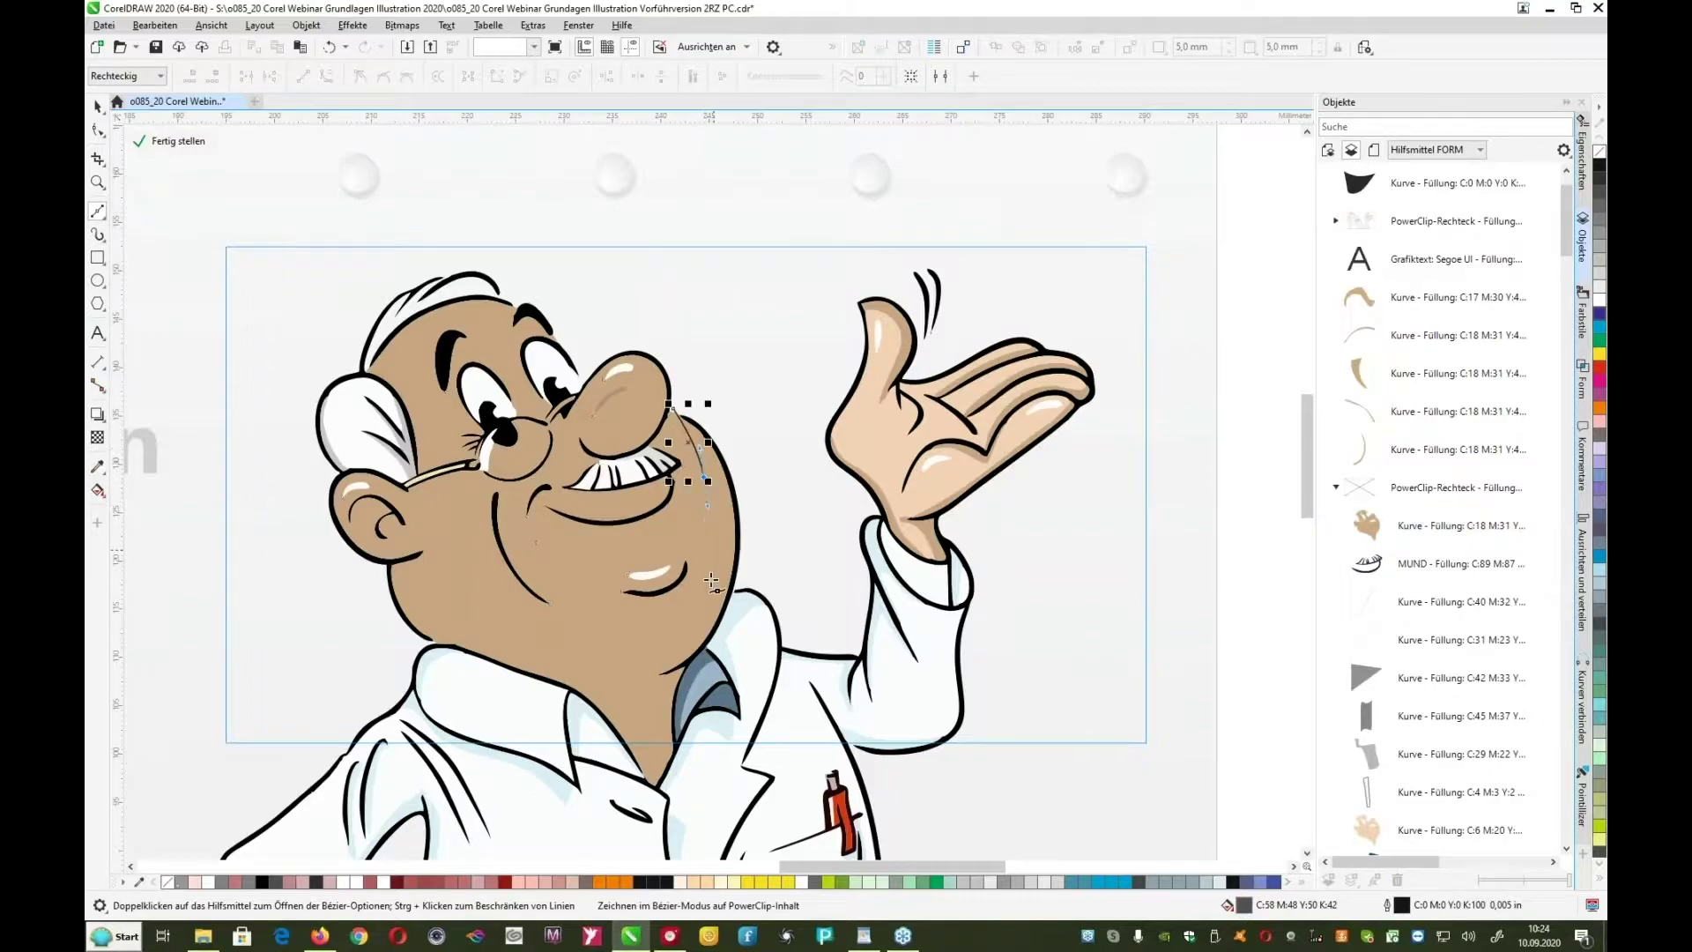
pyautogui.click(700, 610)
pyautogui.moveTo(700, 610); pyautogui.dragTo(670, 670)
pyautogui.click(643, 684)
pyautogui.click(671, 793)
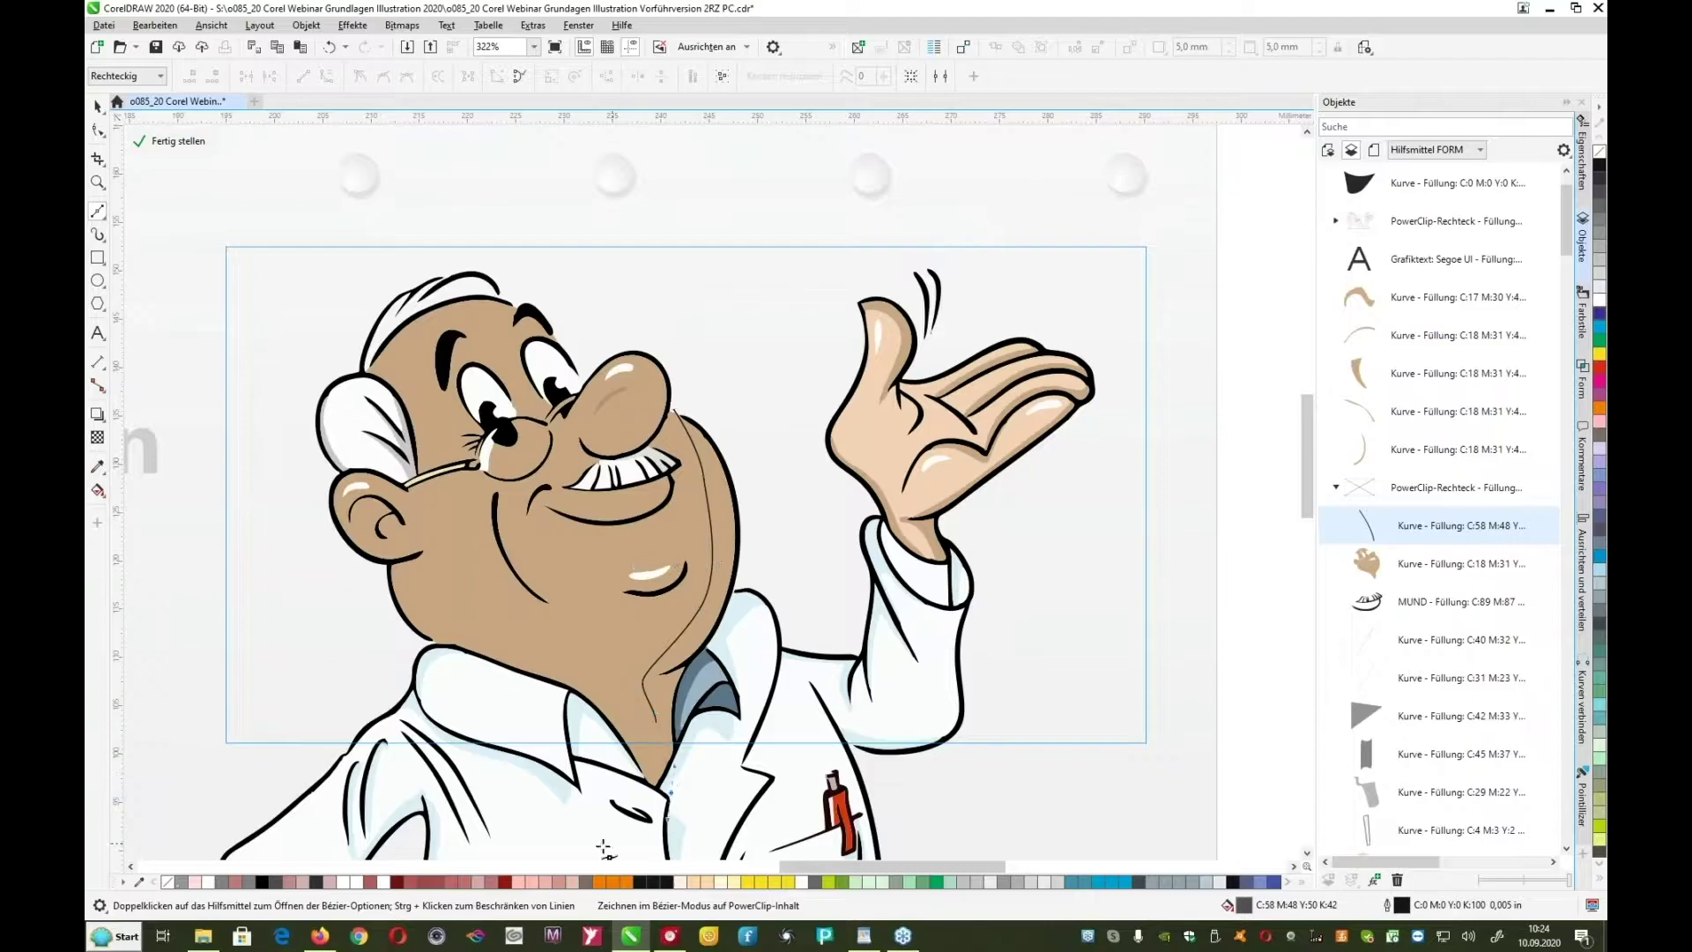
pyautogui.click(507, 802)
pyautogui.click(314, 650)
pyautogui.click(244, 368)
pyautogui.click(390, 227)
pyautogui.moveTo(623, 265); pyautogui.dragTo(656, 284)
pyautogui.moveTo(704, 355); pyautogui.dragTo(706, 375)
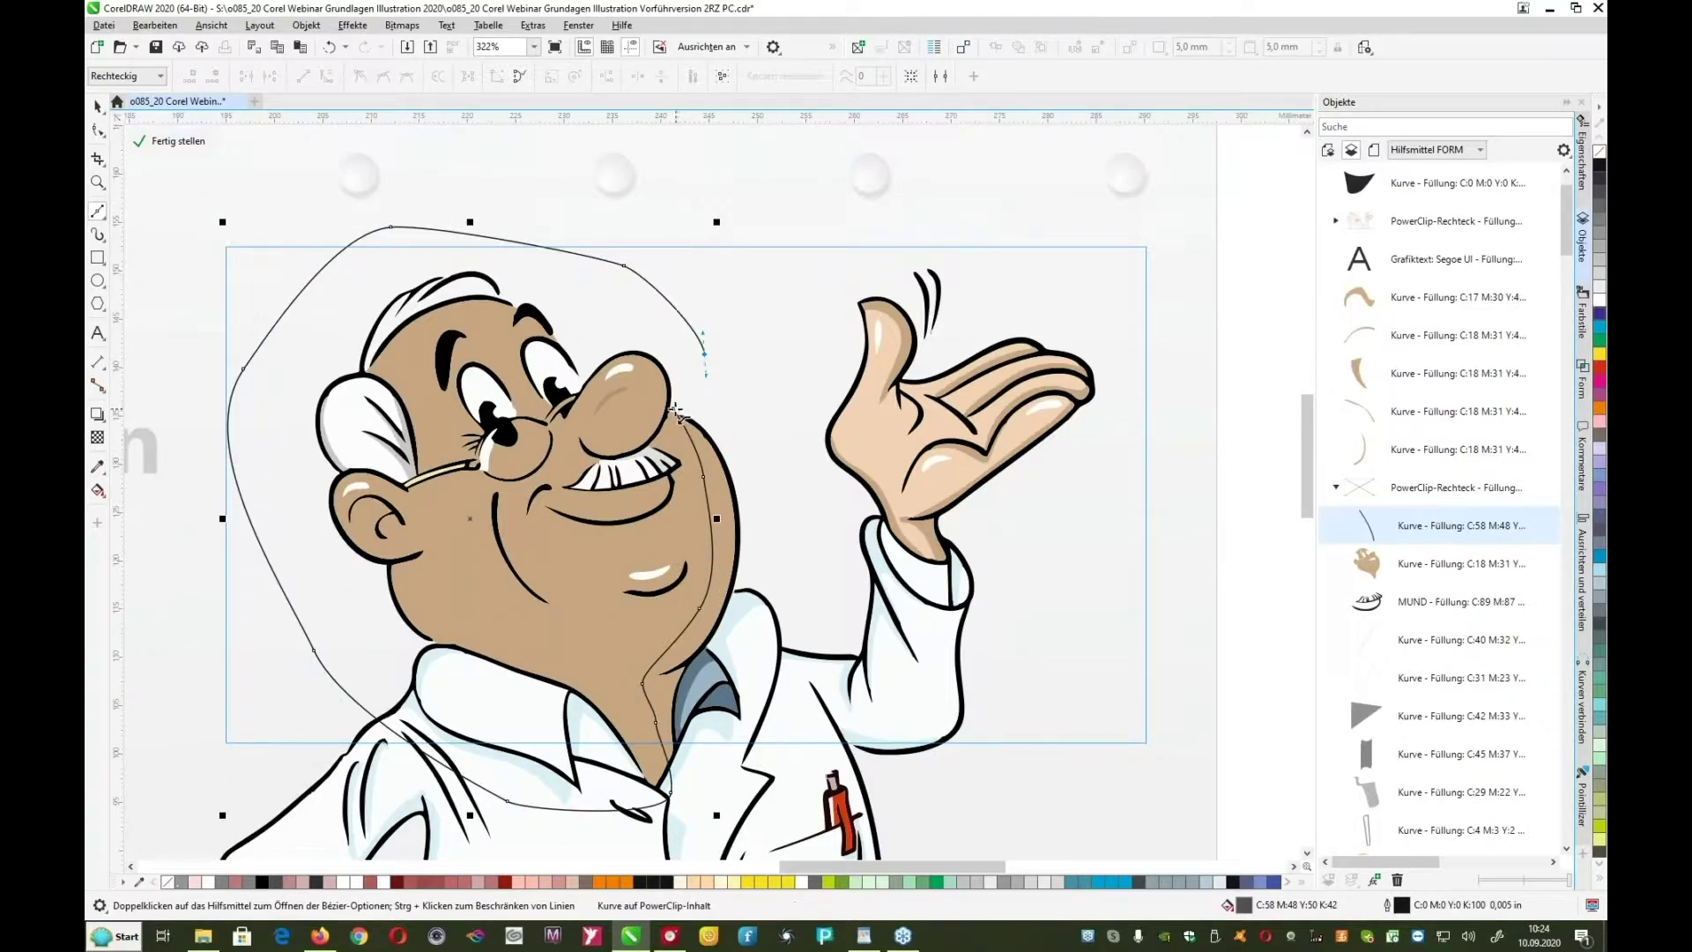
pyautogui.click(674, 409)
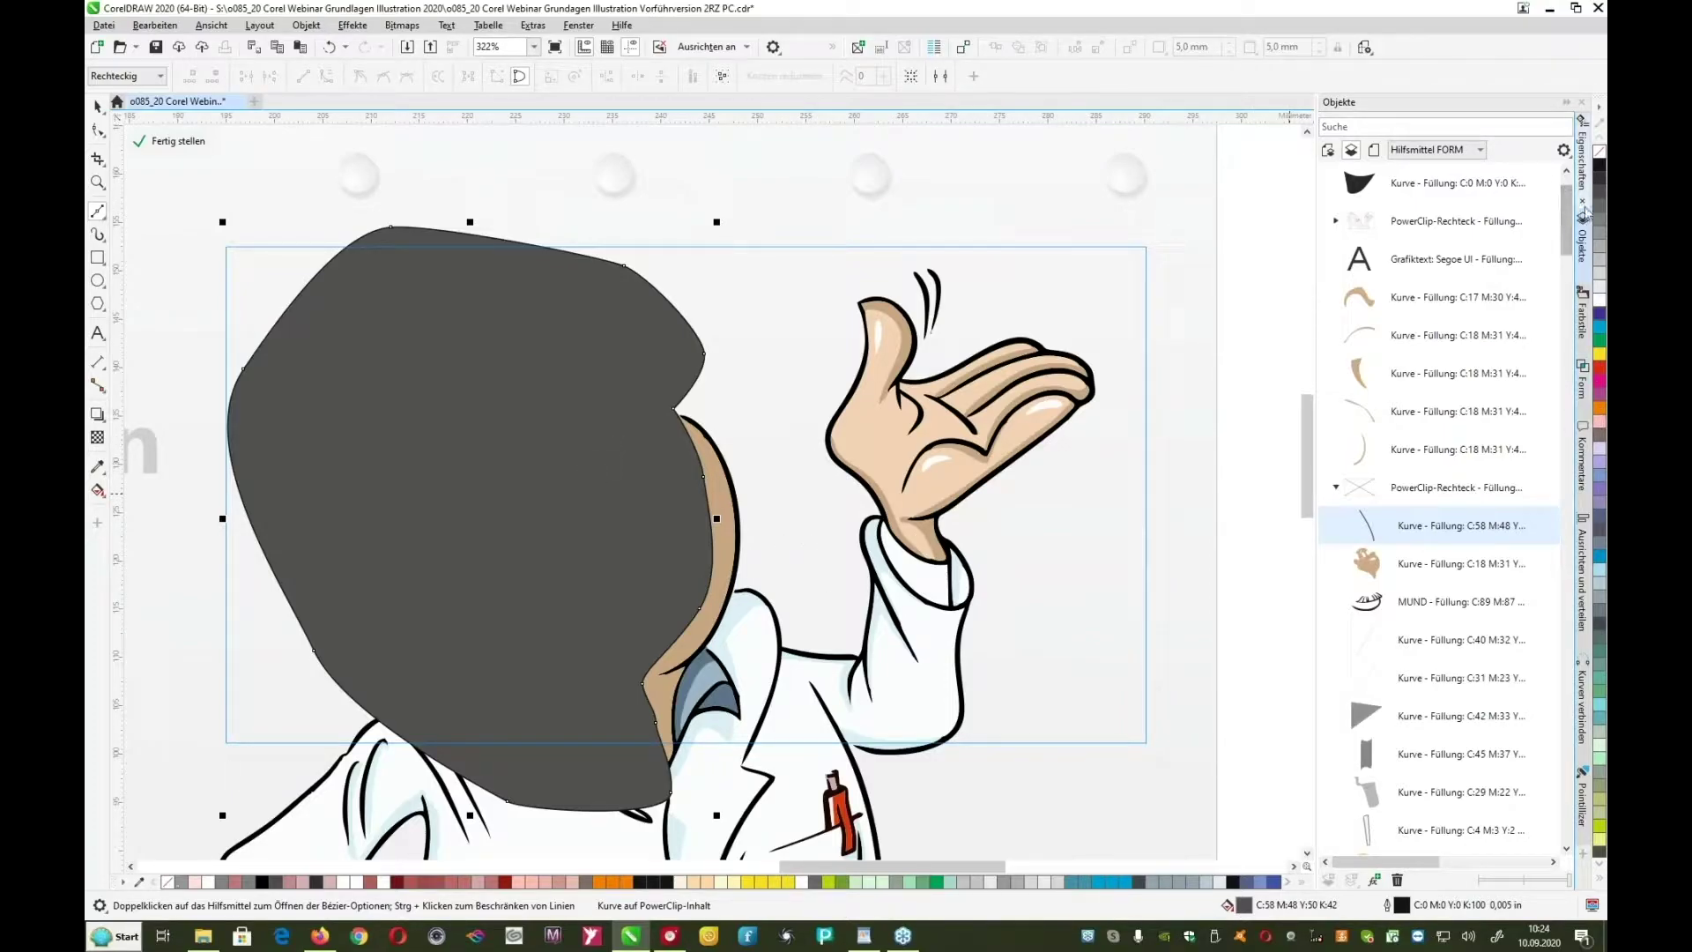
# Step: Trim the brown face duplicate with the drawn shape, using the Form operation Zuschneiden with Originalquellobjekt beibehalten enabled
pyautogui.click(1582, 386)
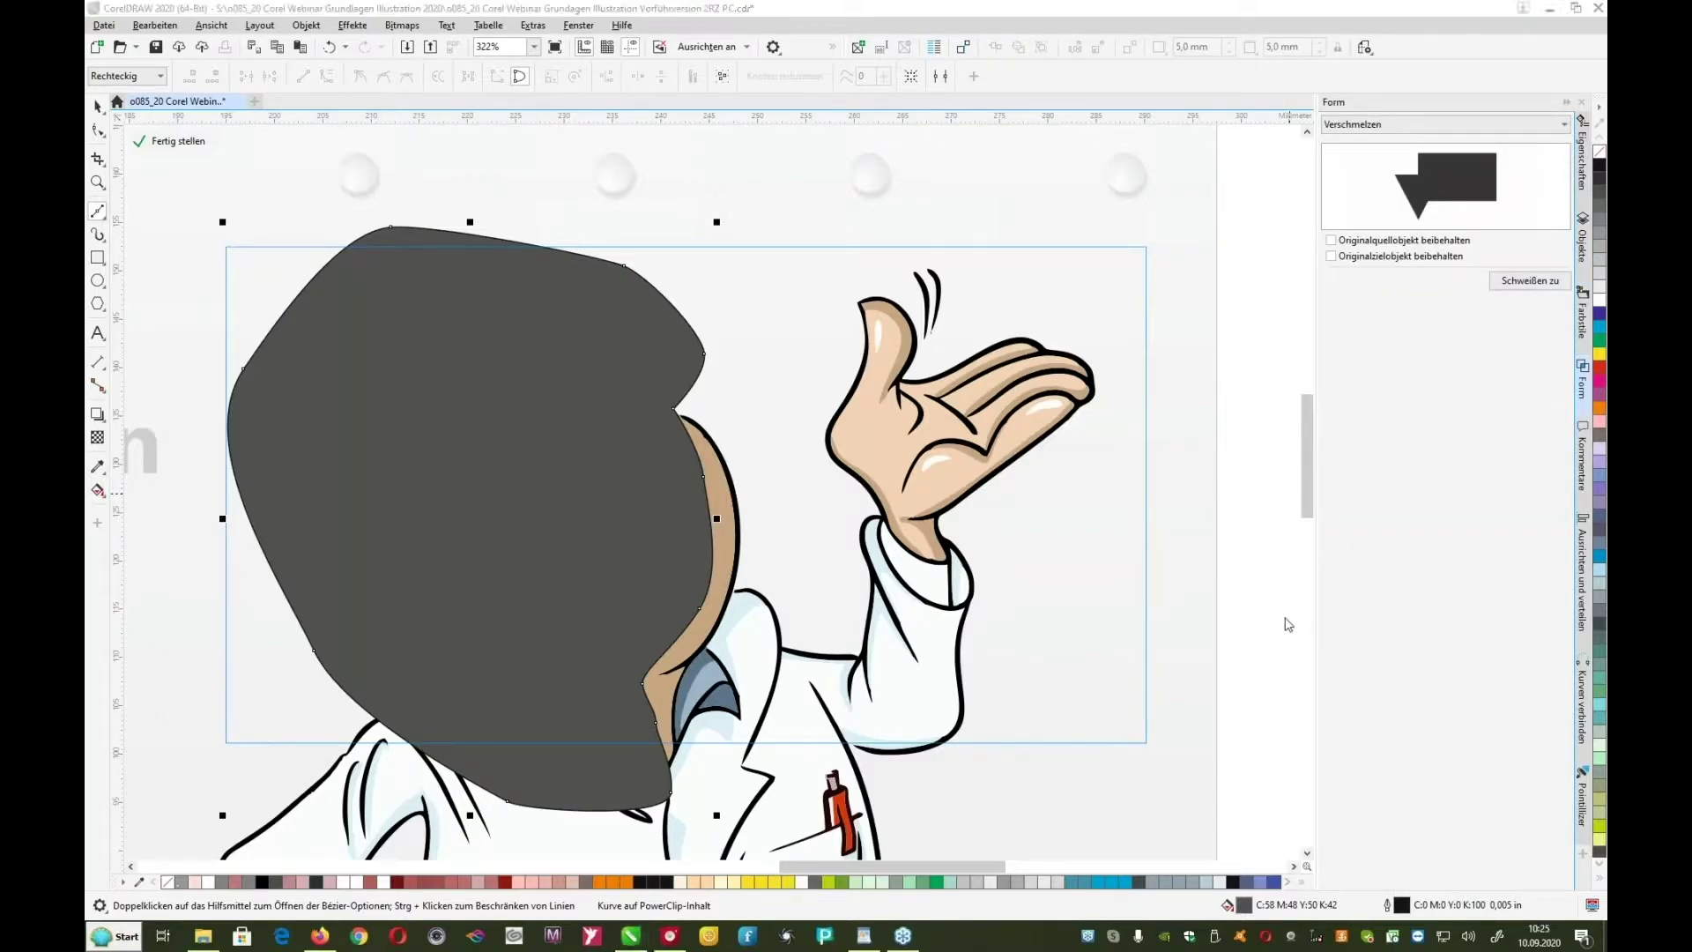
pyautogui.click(1585, 857)
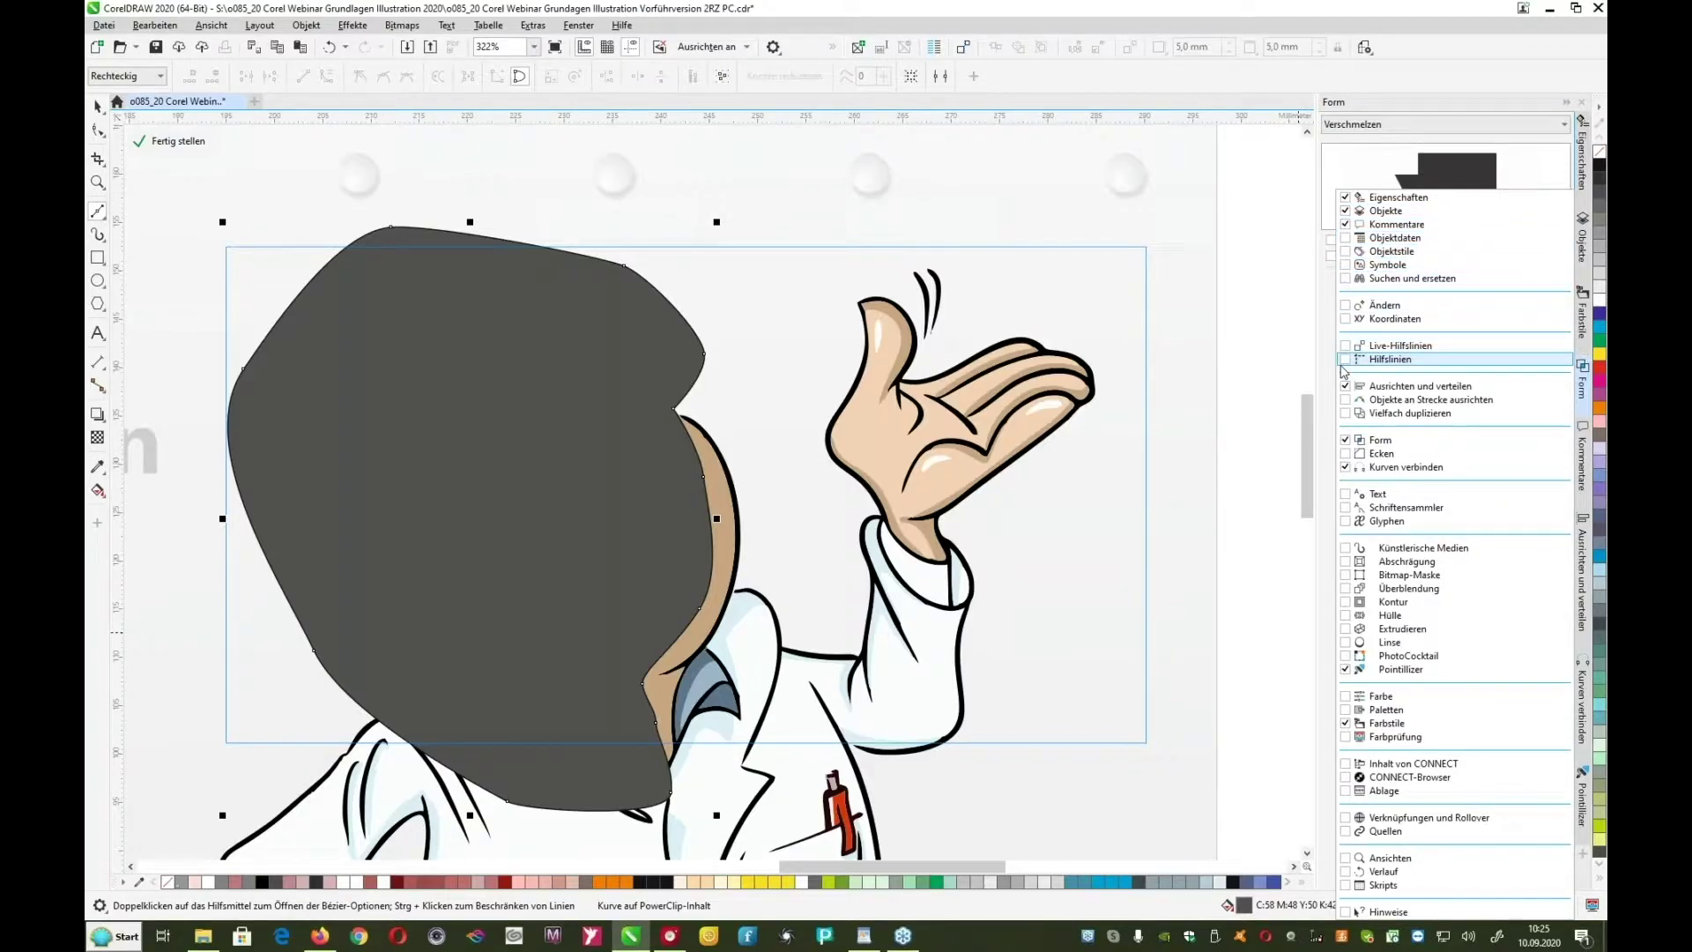
pyautogui.click(1389, 112)
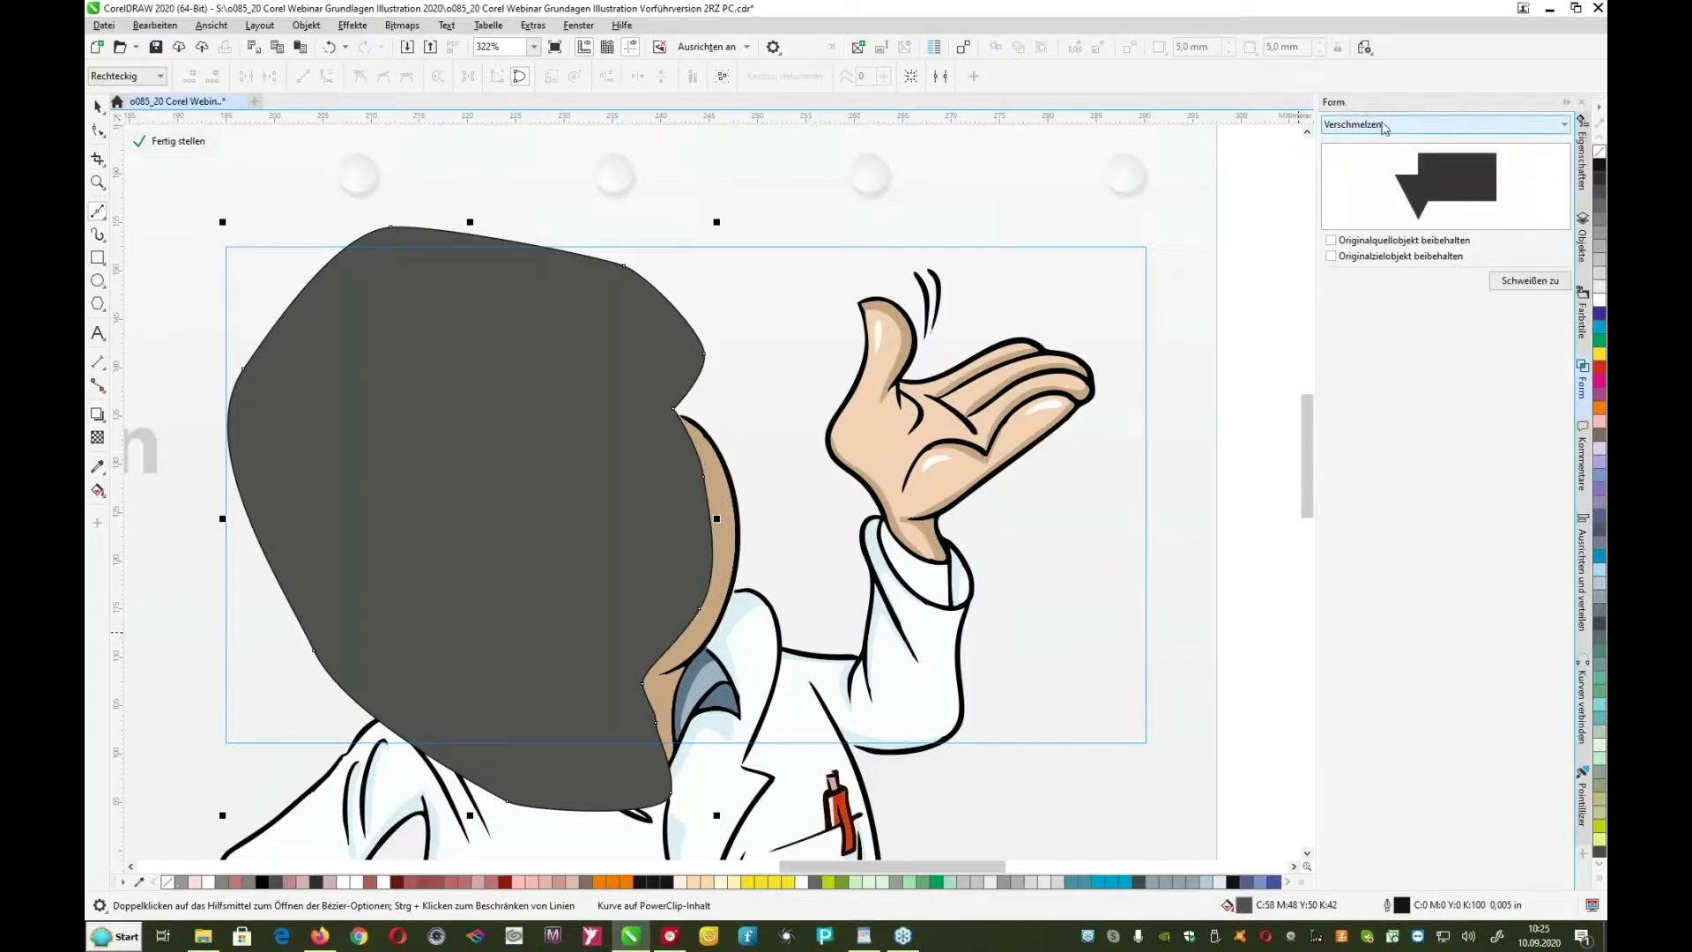
pyautogui.click(1565, 125)
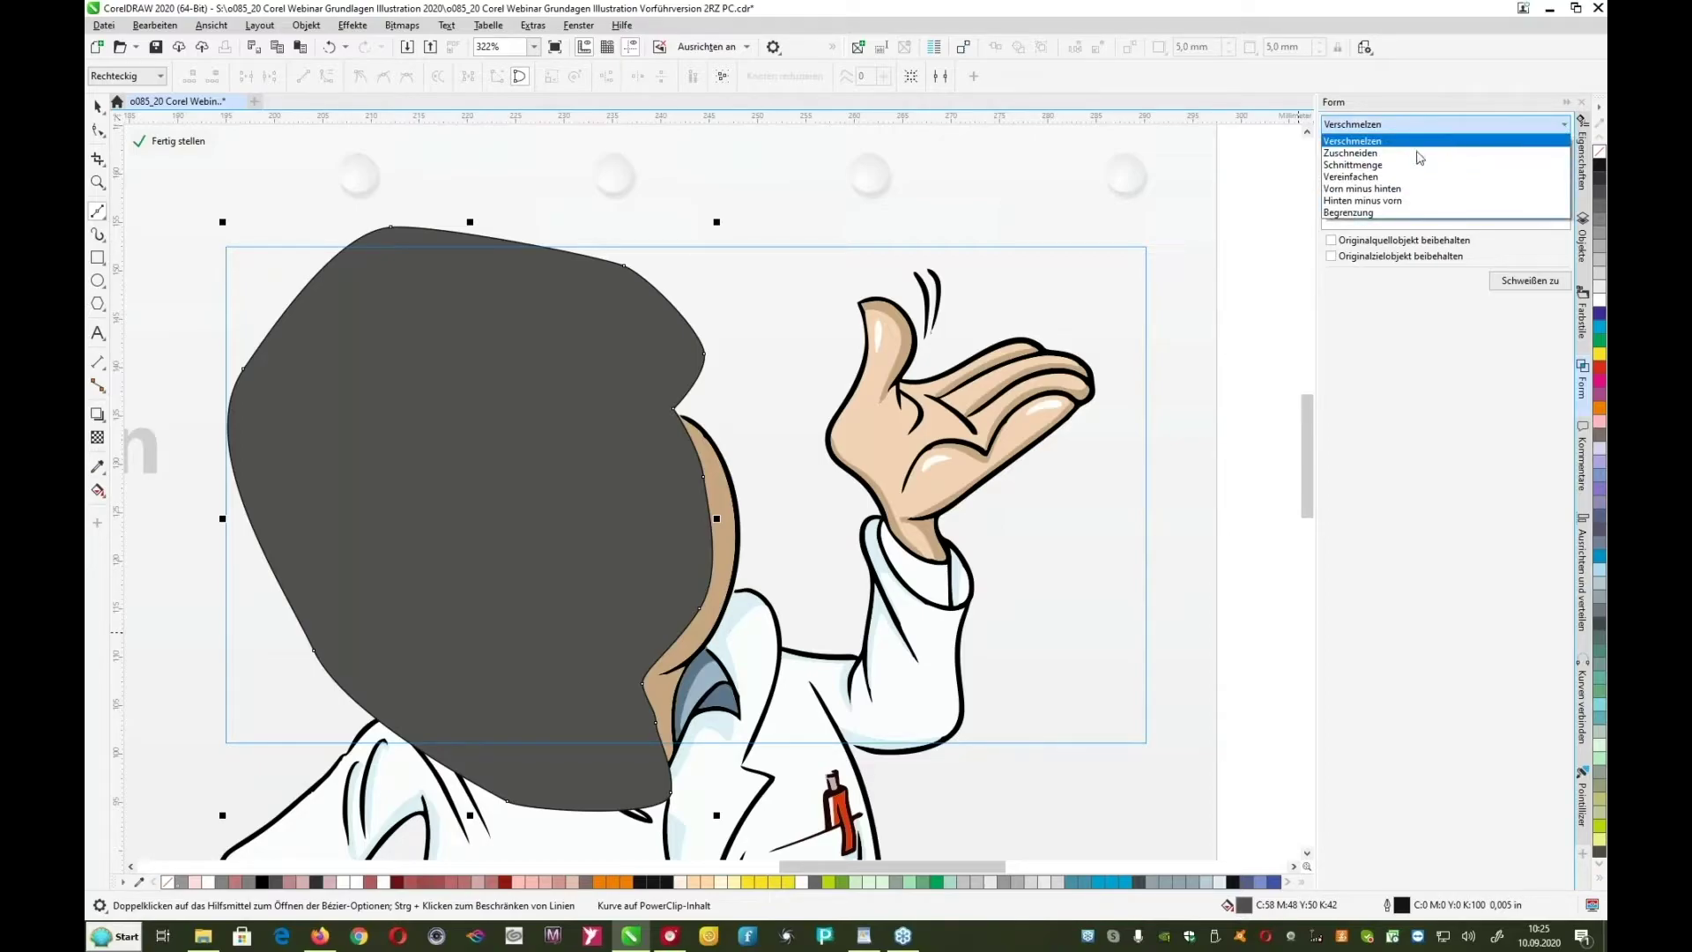
pyautogui.click(1354, 154)
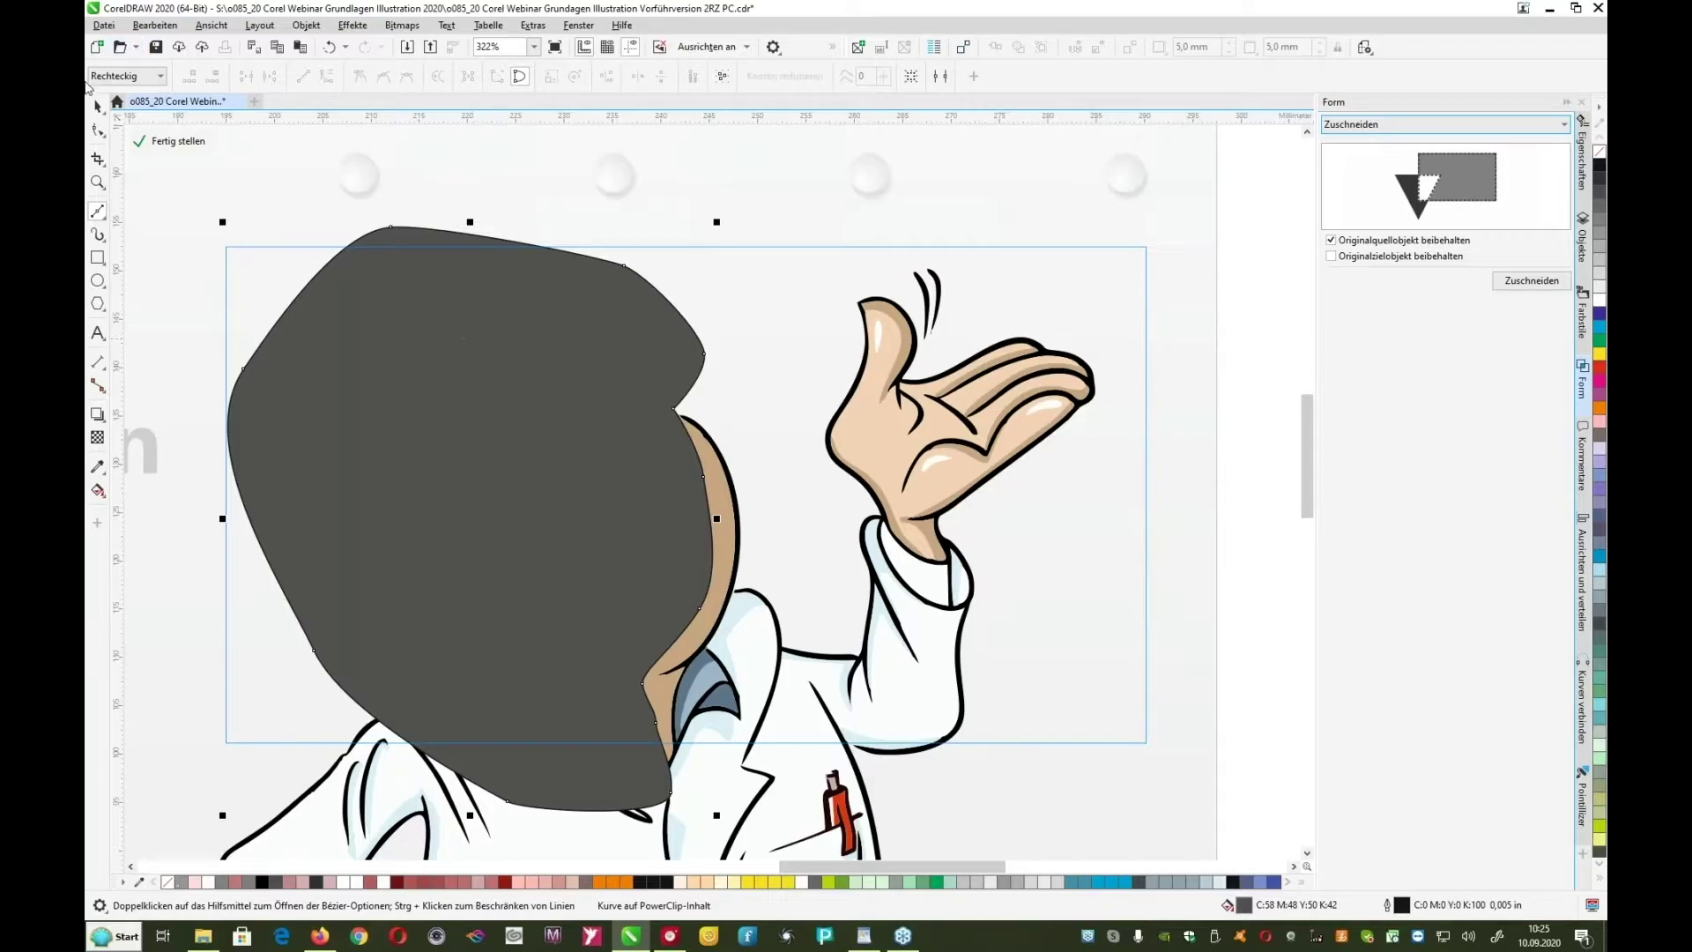
pyautogui.click(97, 105)
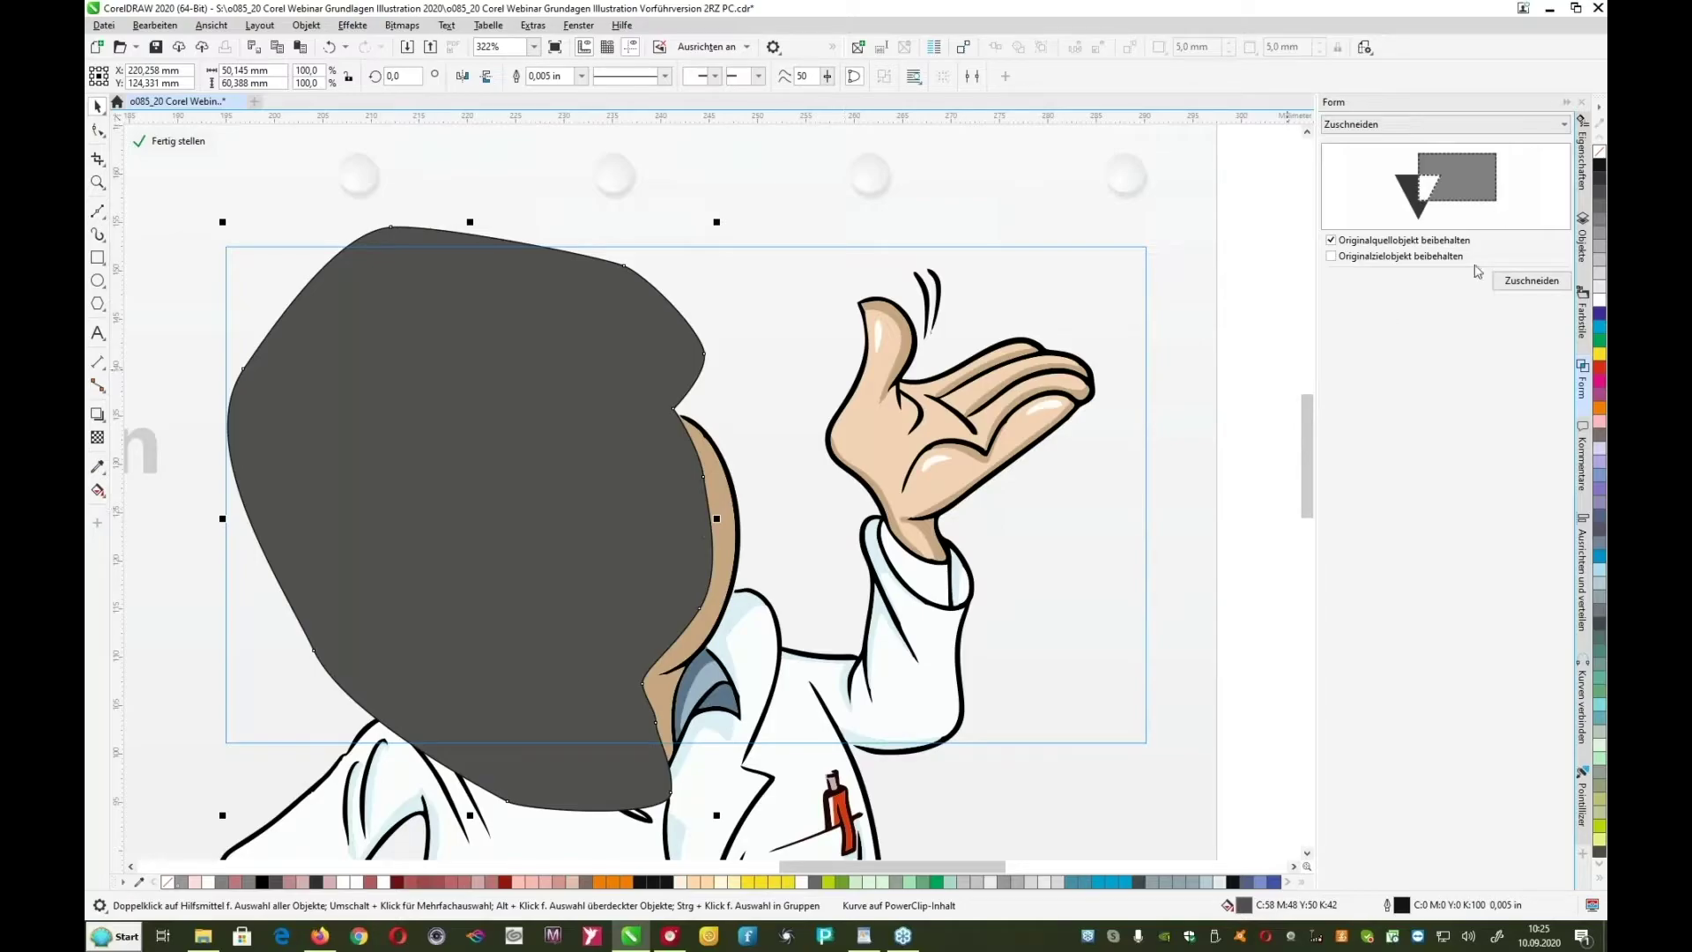
pyautogui.click(1533, 280)
pyautogui.click(733, 528)
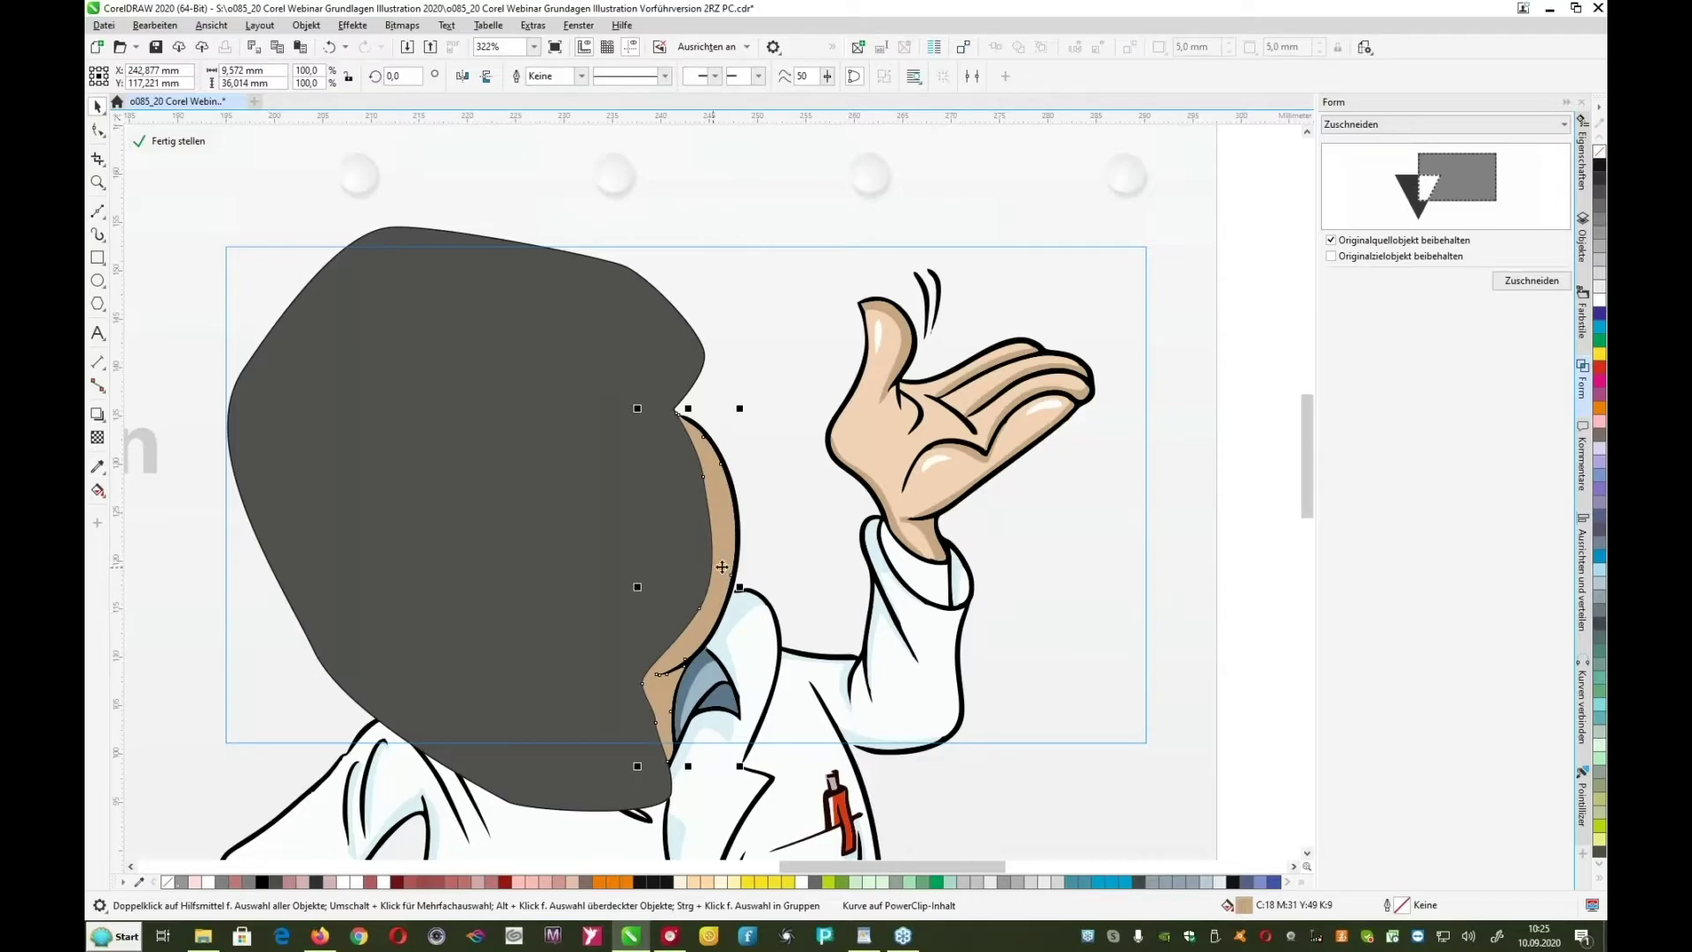
# Step: Delete the dark cutting shape covering the head and finish editing the PowerClip
pyautogui.click(521, 325)
pyautogui.press('Delete')
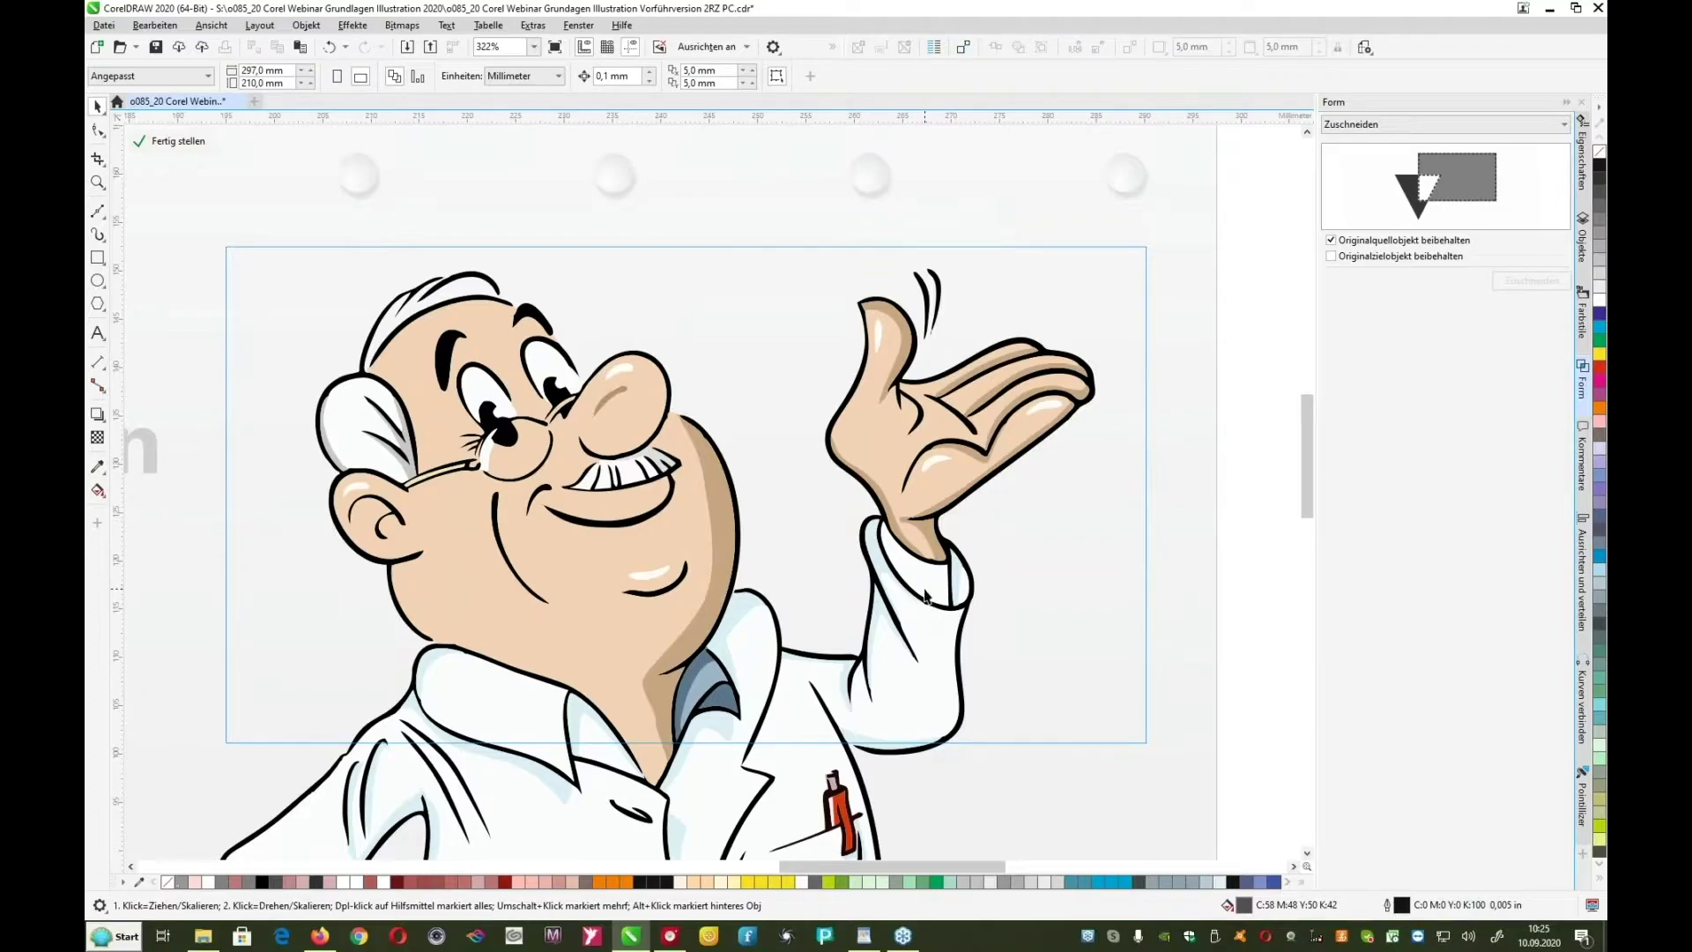
pyautogui.click(180, 138)
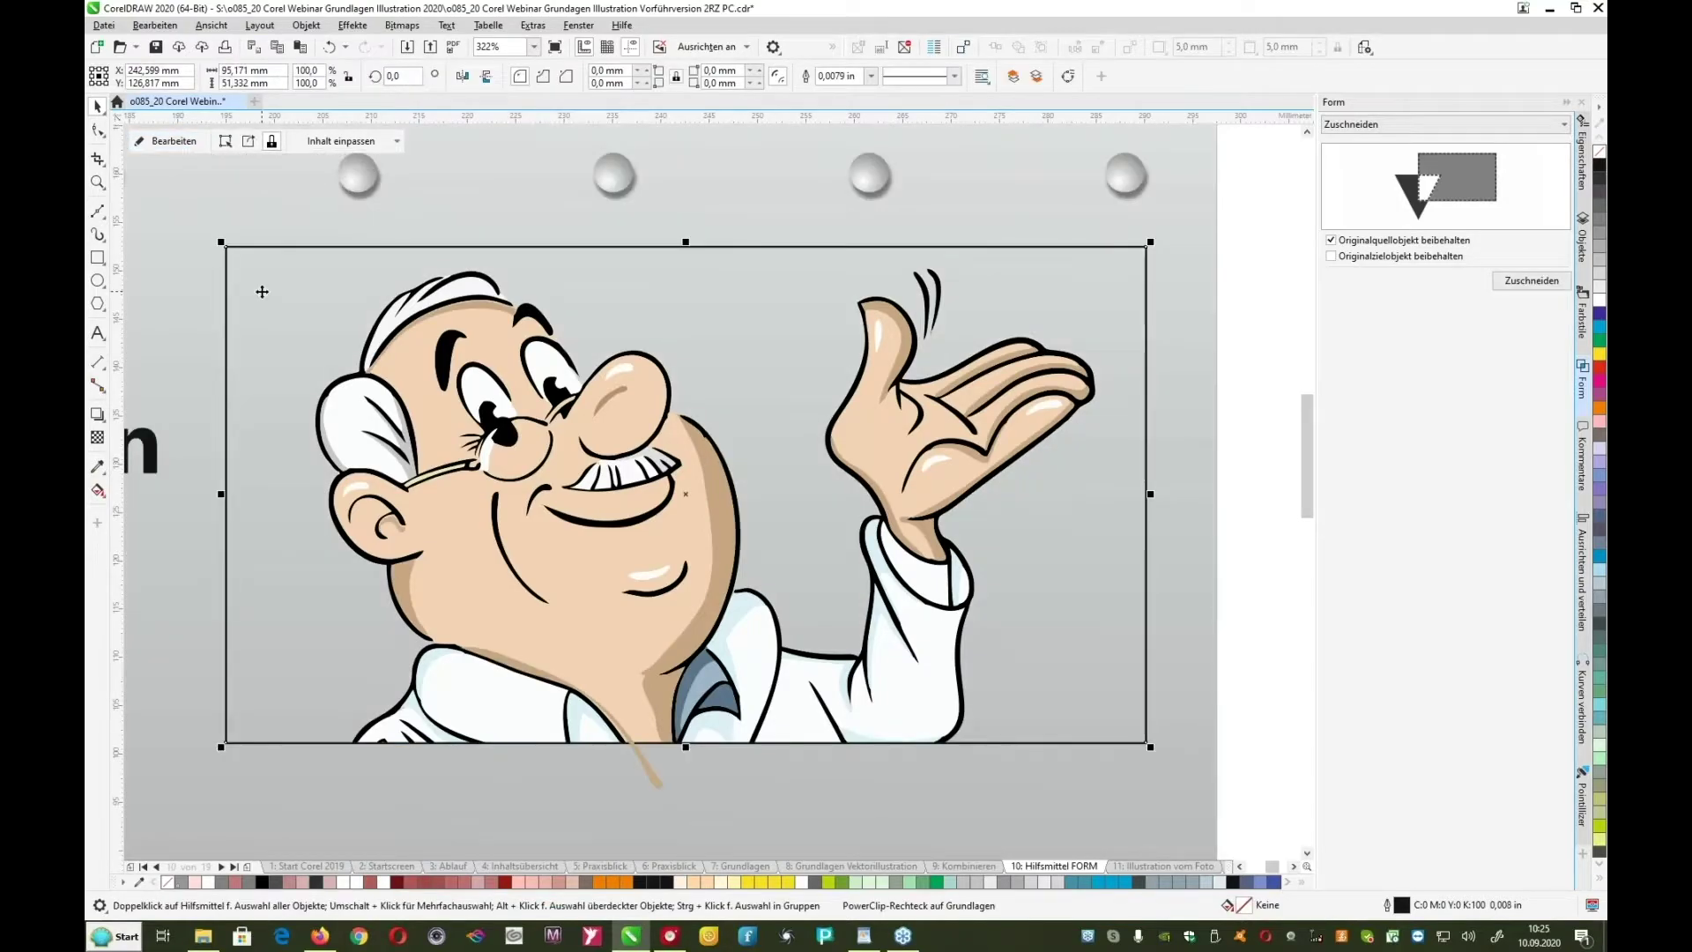
# Step: Try the loose black mouth shape under the Verschmelzen figure's smile and move it back beside the head
pyautogui.hotkey('shift', 'F4')
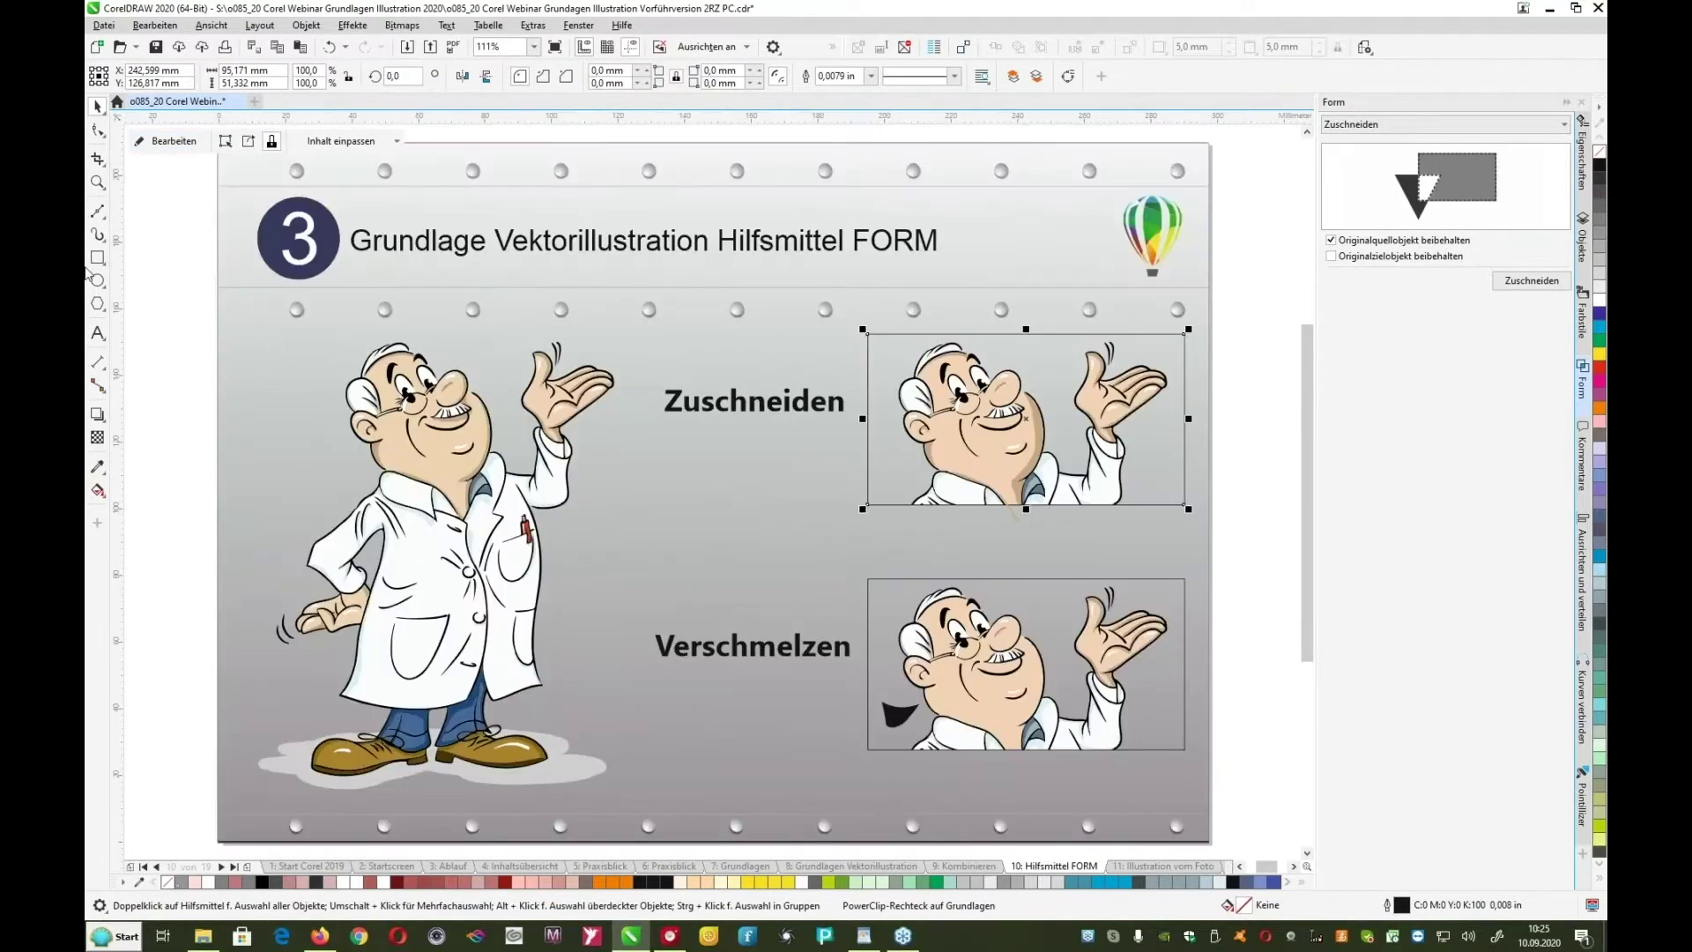
pyautogui.click(98, 183)
pyautogui.moveTo(614, 515); pyautogui.dragTo(1214, 762)
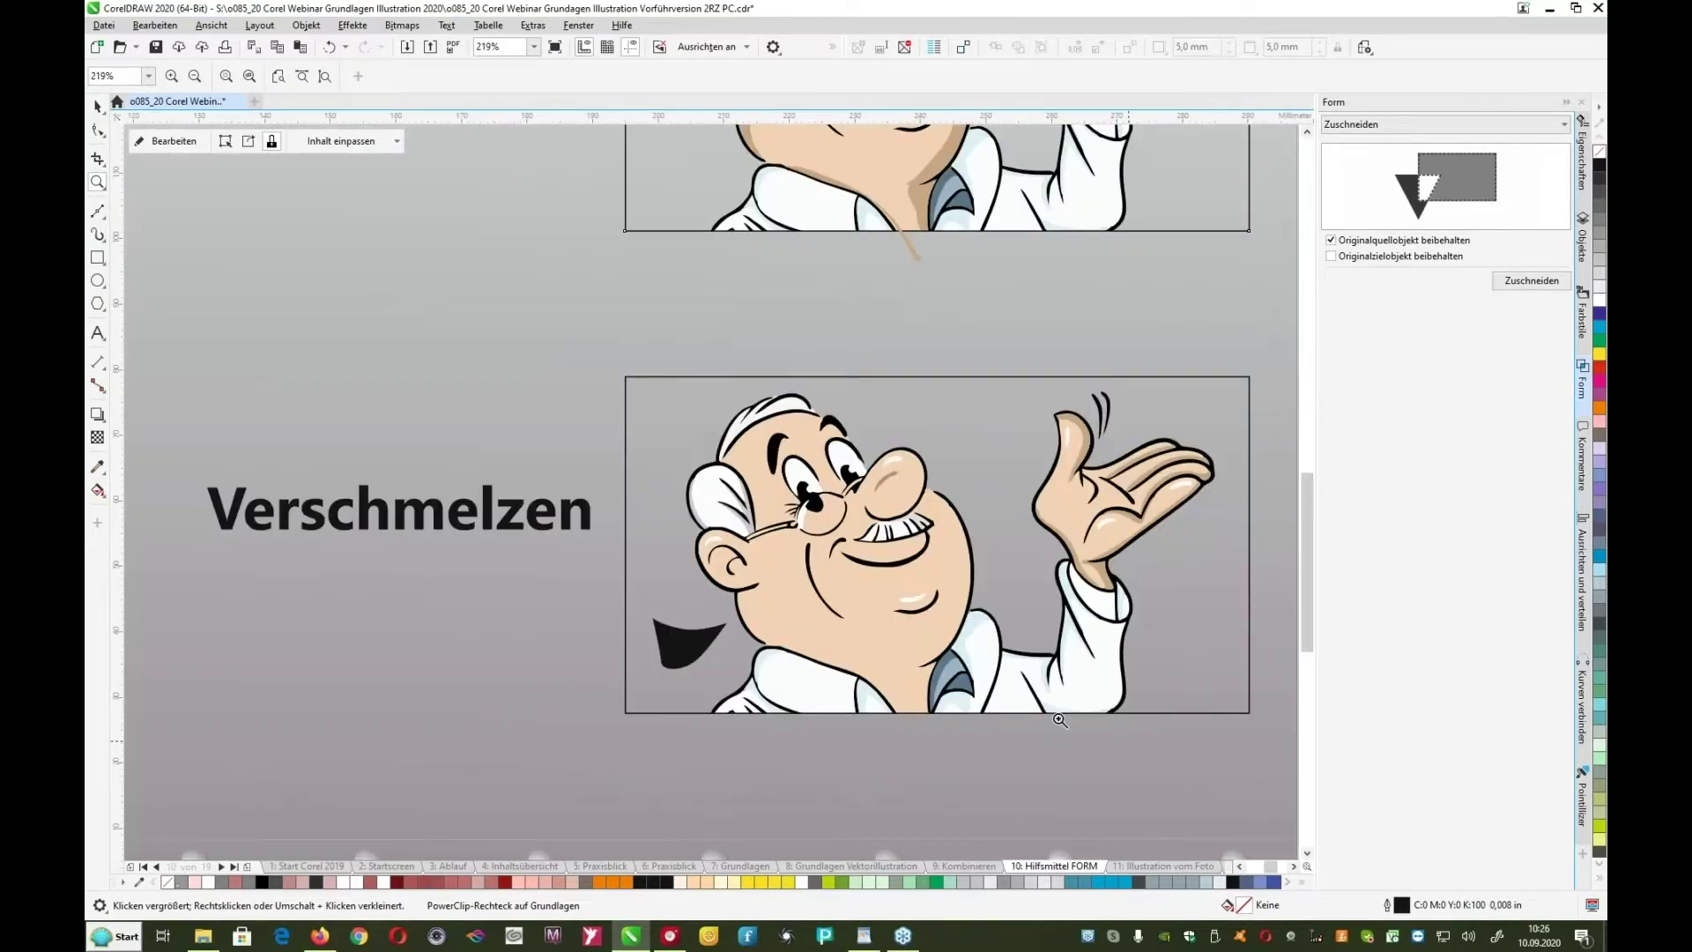
pyautogui.moveTo(645, 405); pyautogui.dragTo(1278, 760)
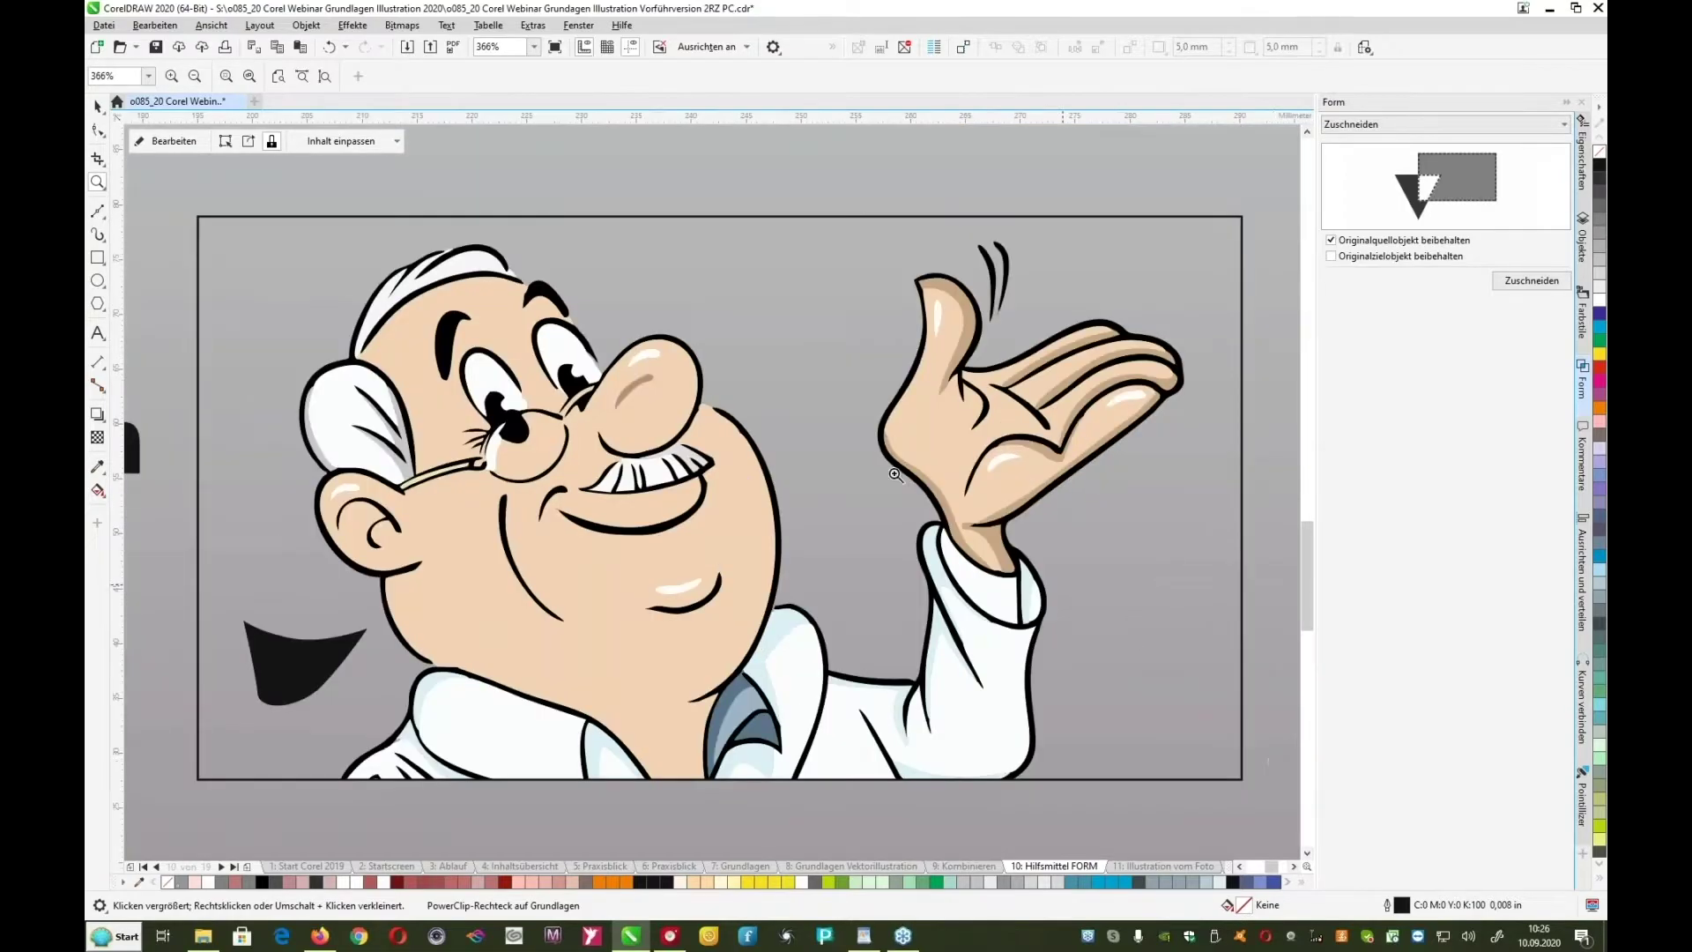
pyautogui.click(97, 106)
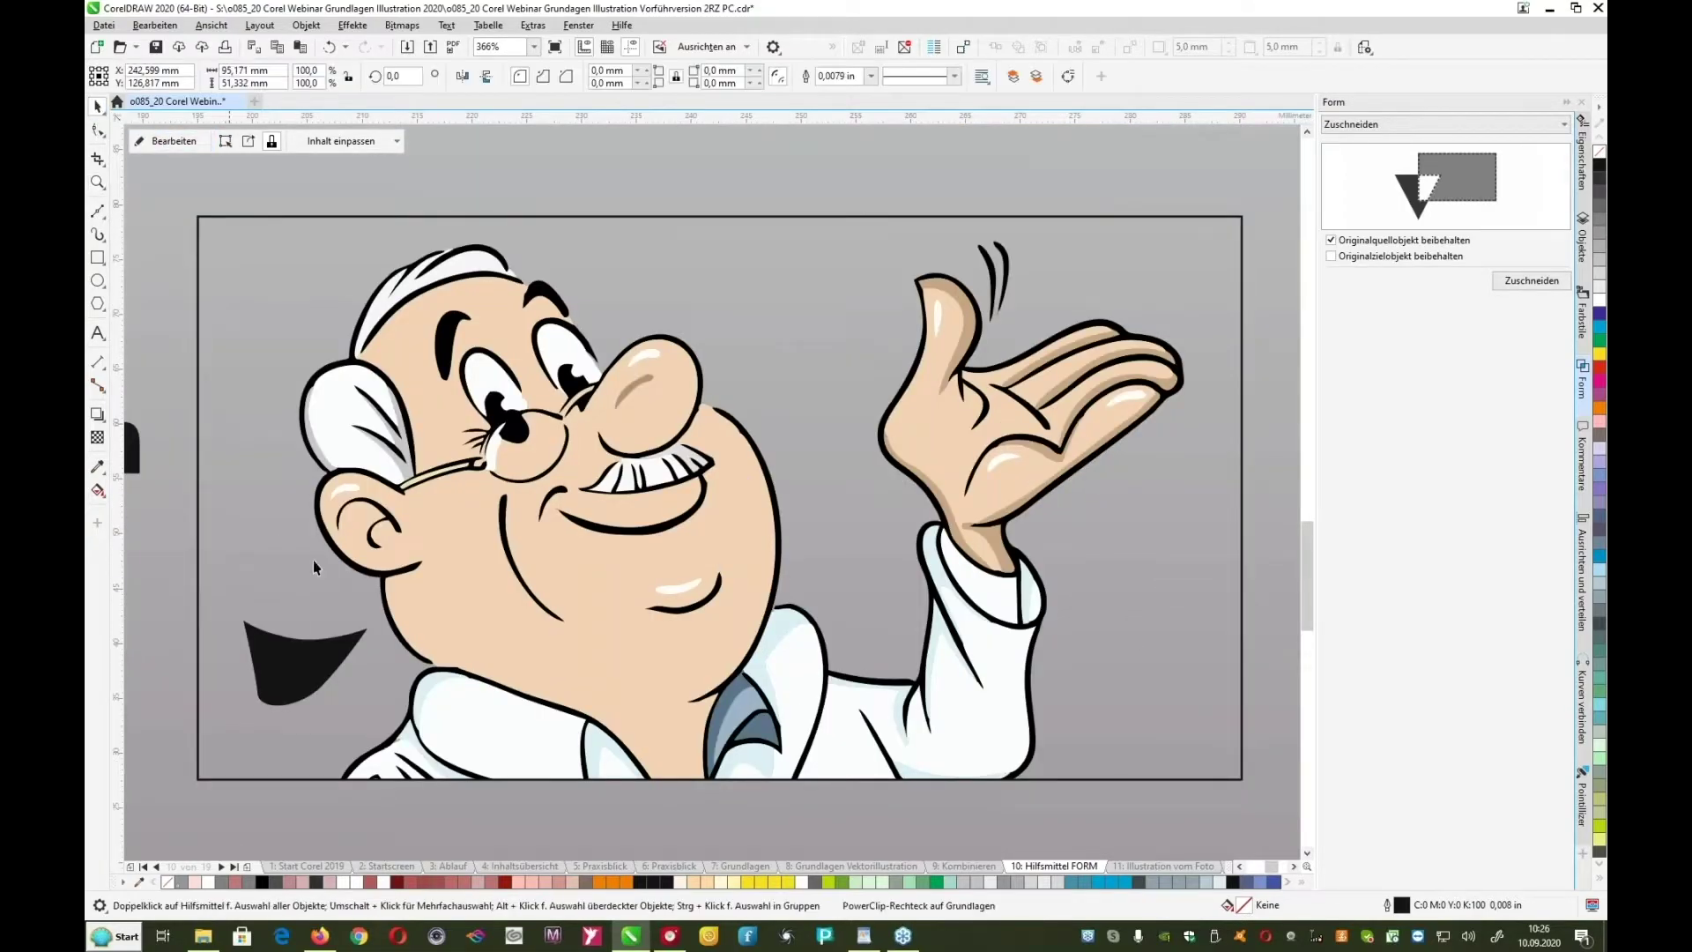
pyautogui.moveTo(295, 668); pyautogui.dragTo(606, 568)
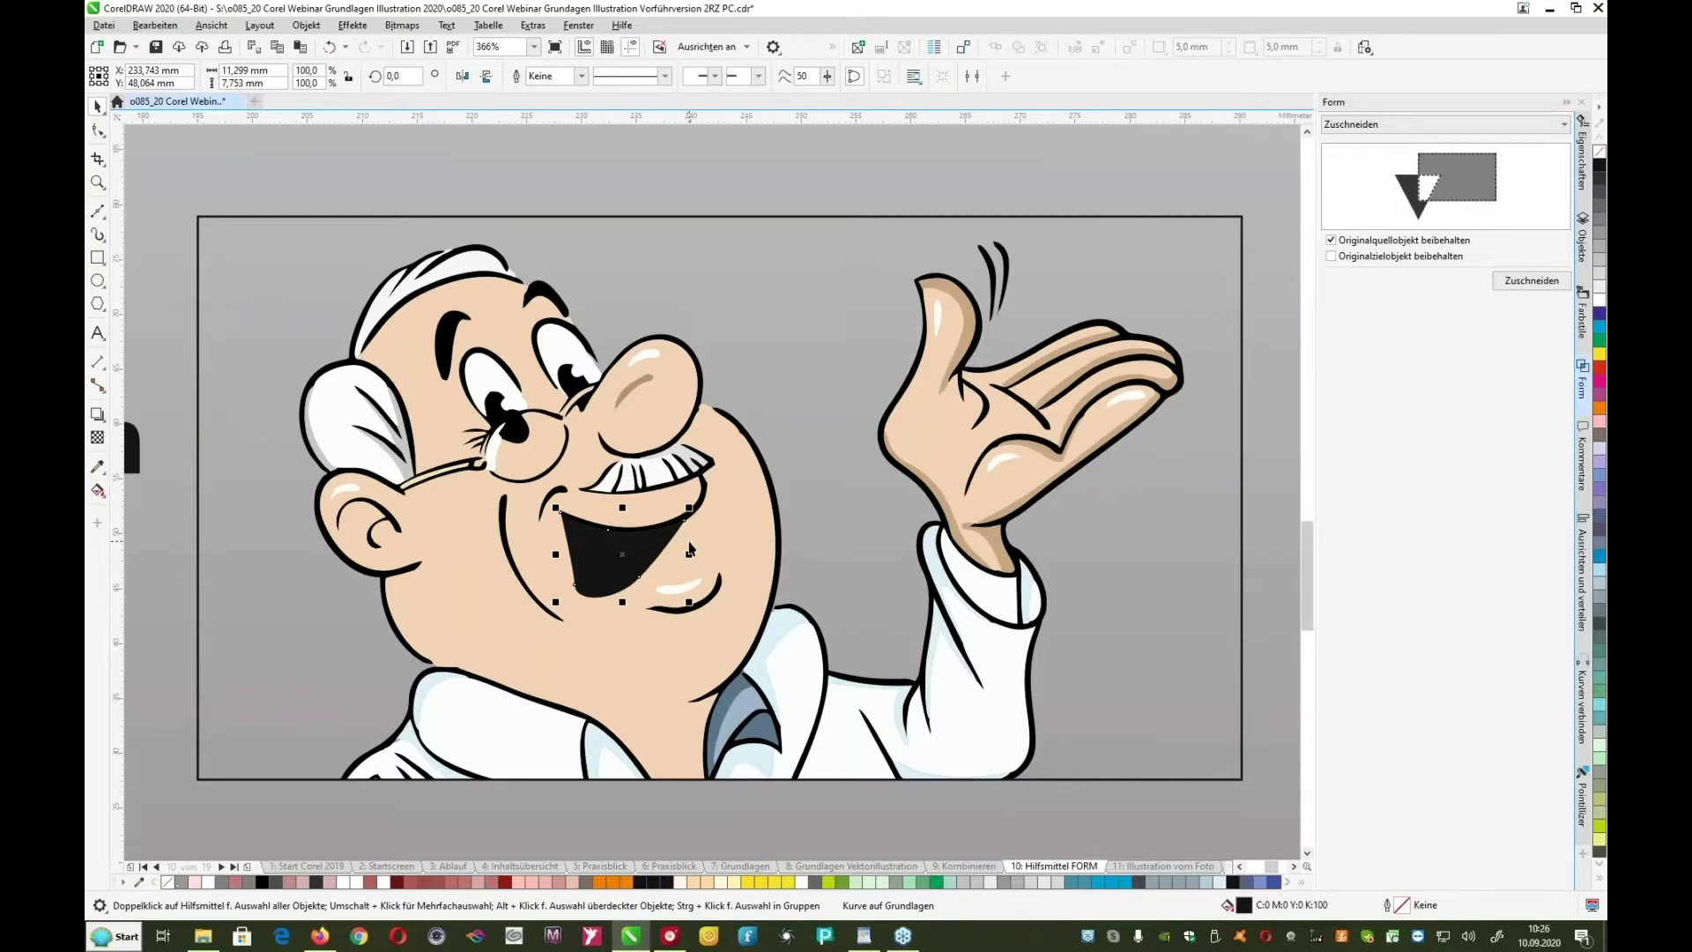
pyautogui.moveTo(681, 555); pyautogui.dragTo(314, 653)
# Step: Copy the black mouth shape into the Verschmelzen portrait's PowerClip and place it directly below the smile line
pyautogui.click(317, 652)
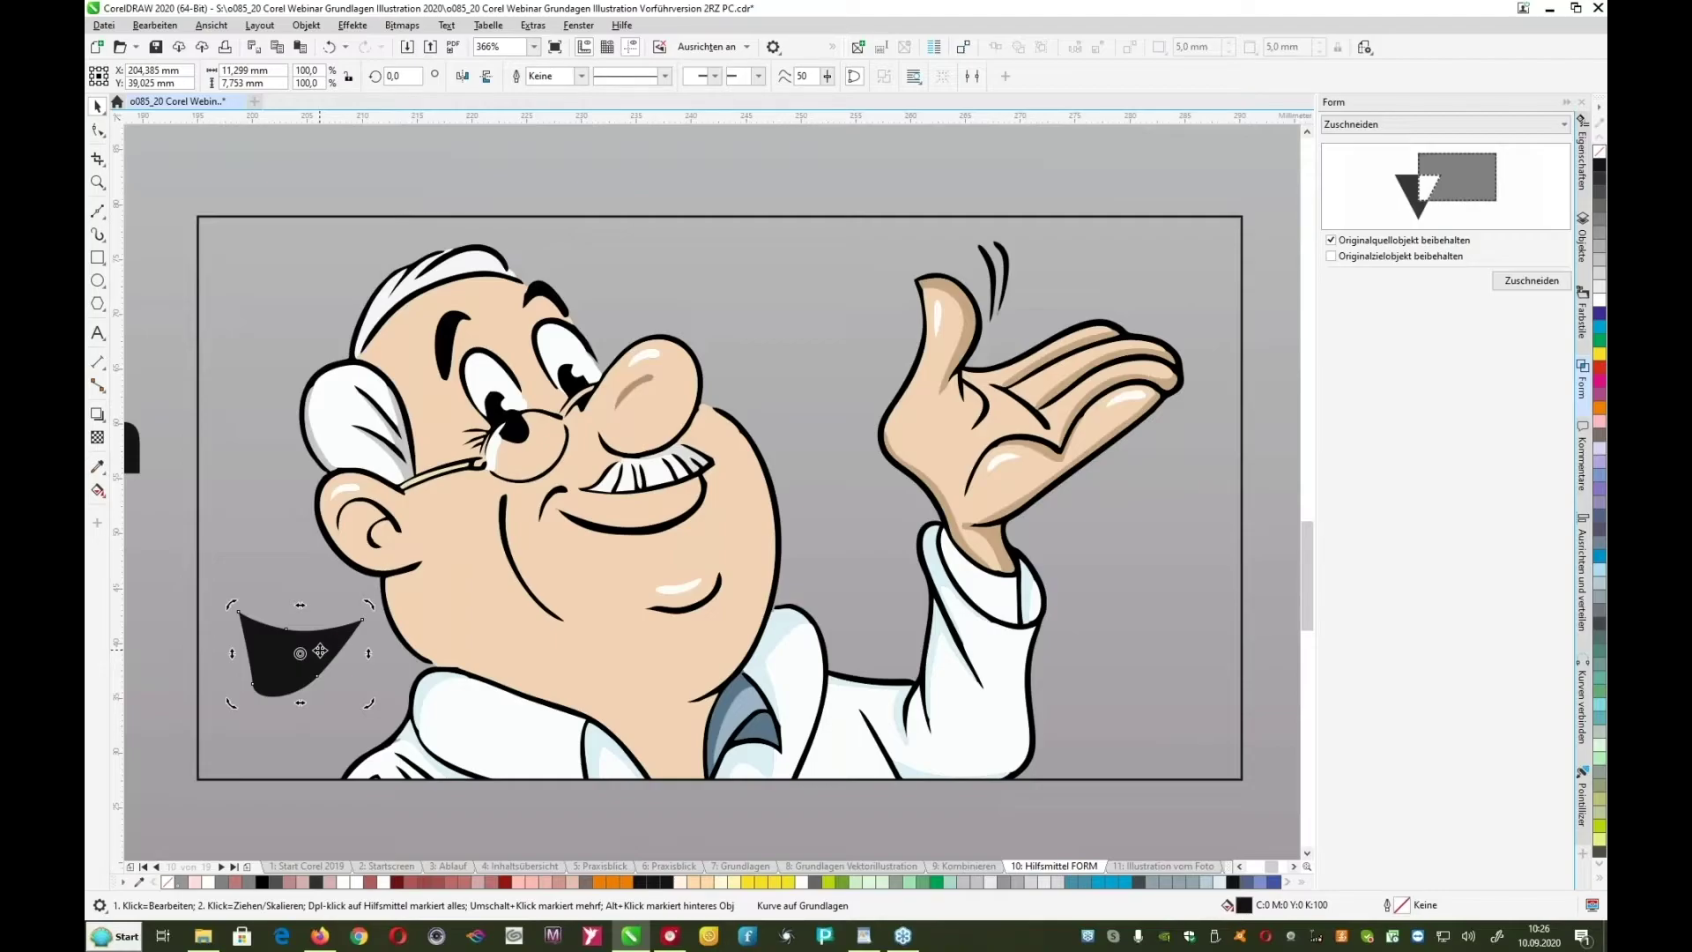
pyautogui.click(573, 519)
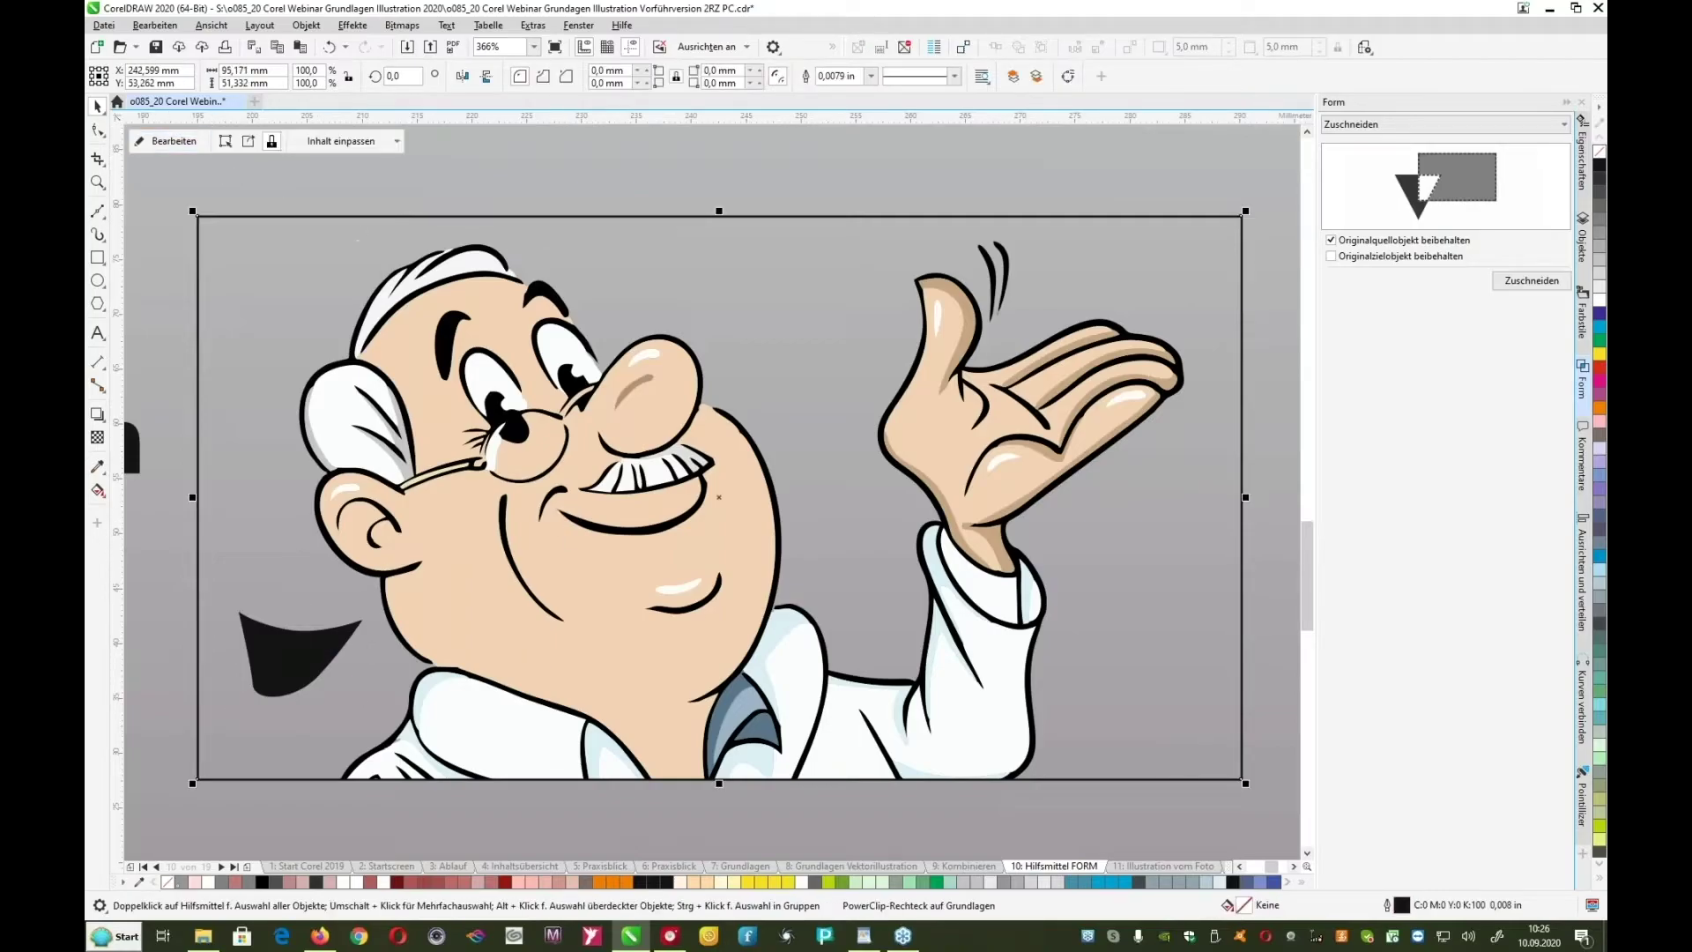
pyautogui.click(157, 142)
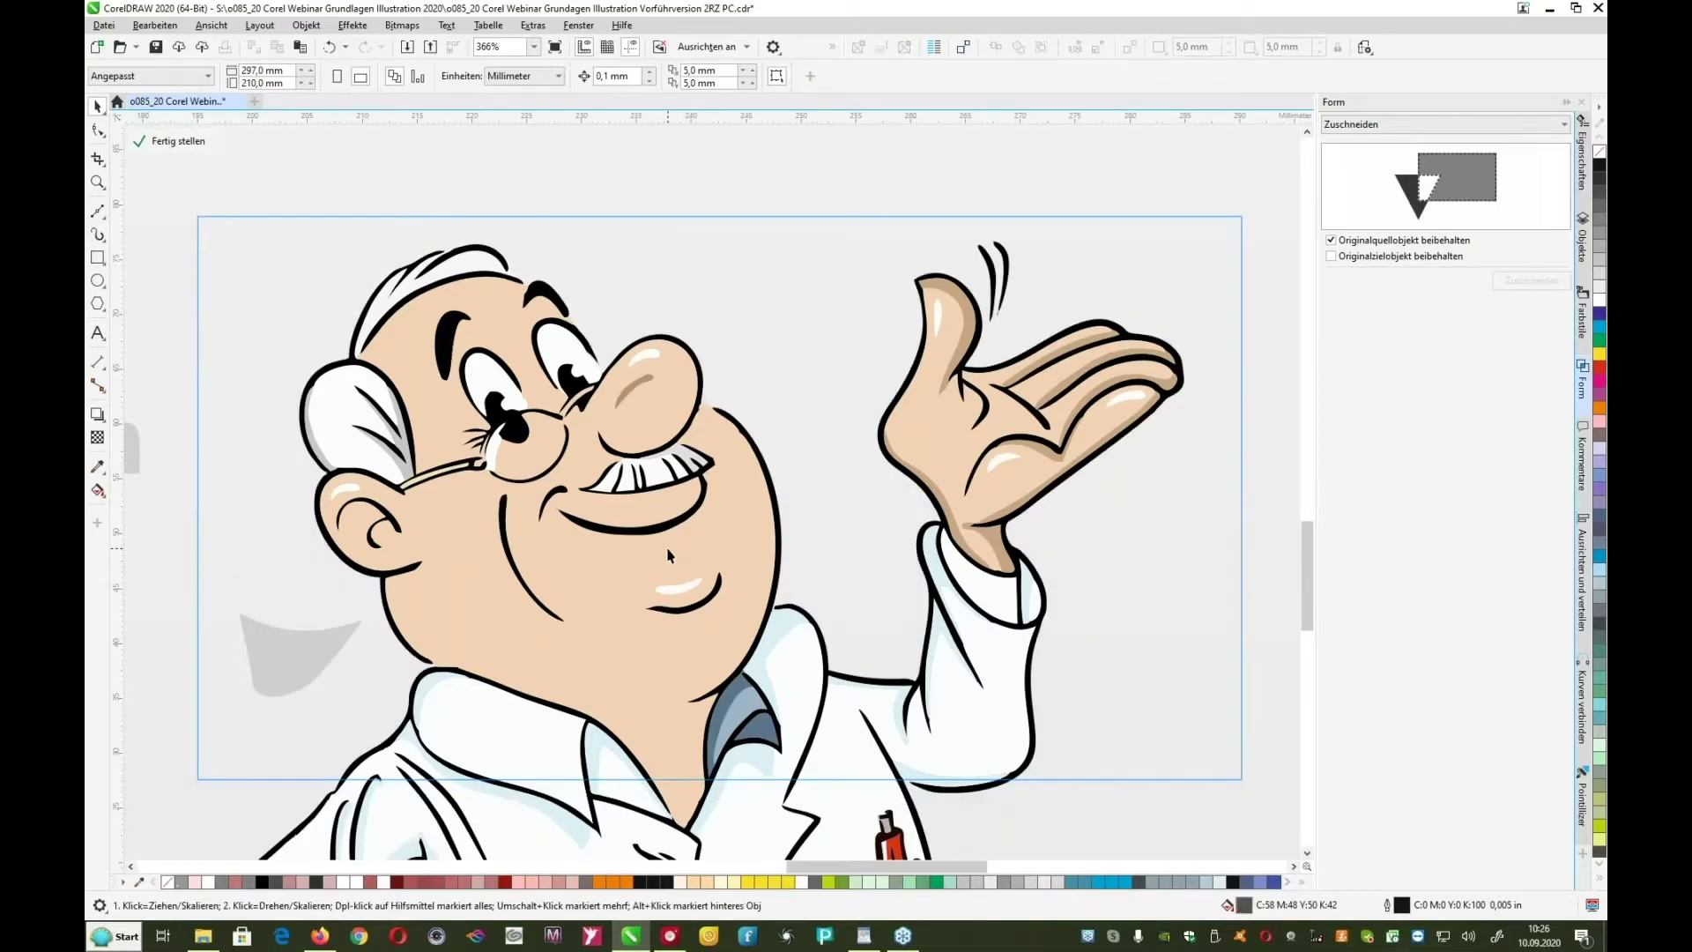
pyautogui.click(263, 663)
pyautogui.moveTo(549, 643); pyautogui.dragTo(611, 550)
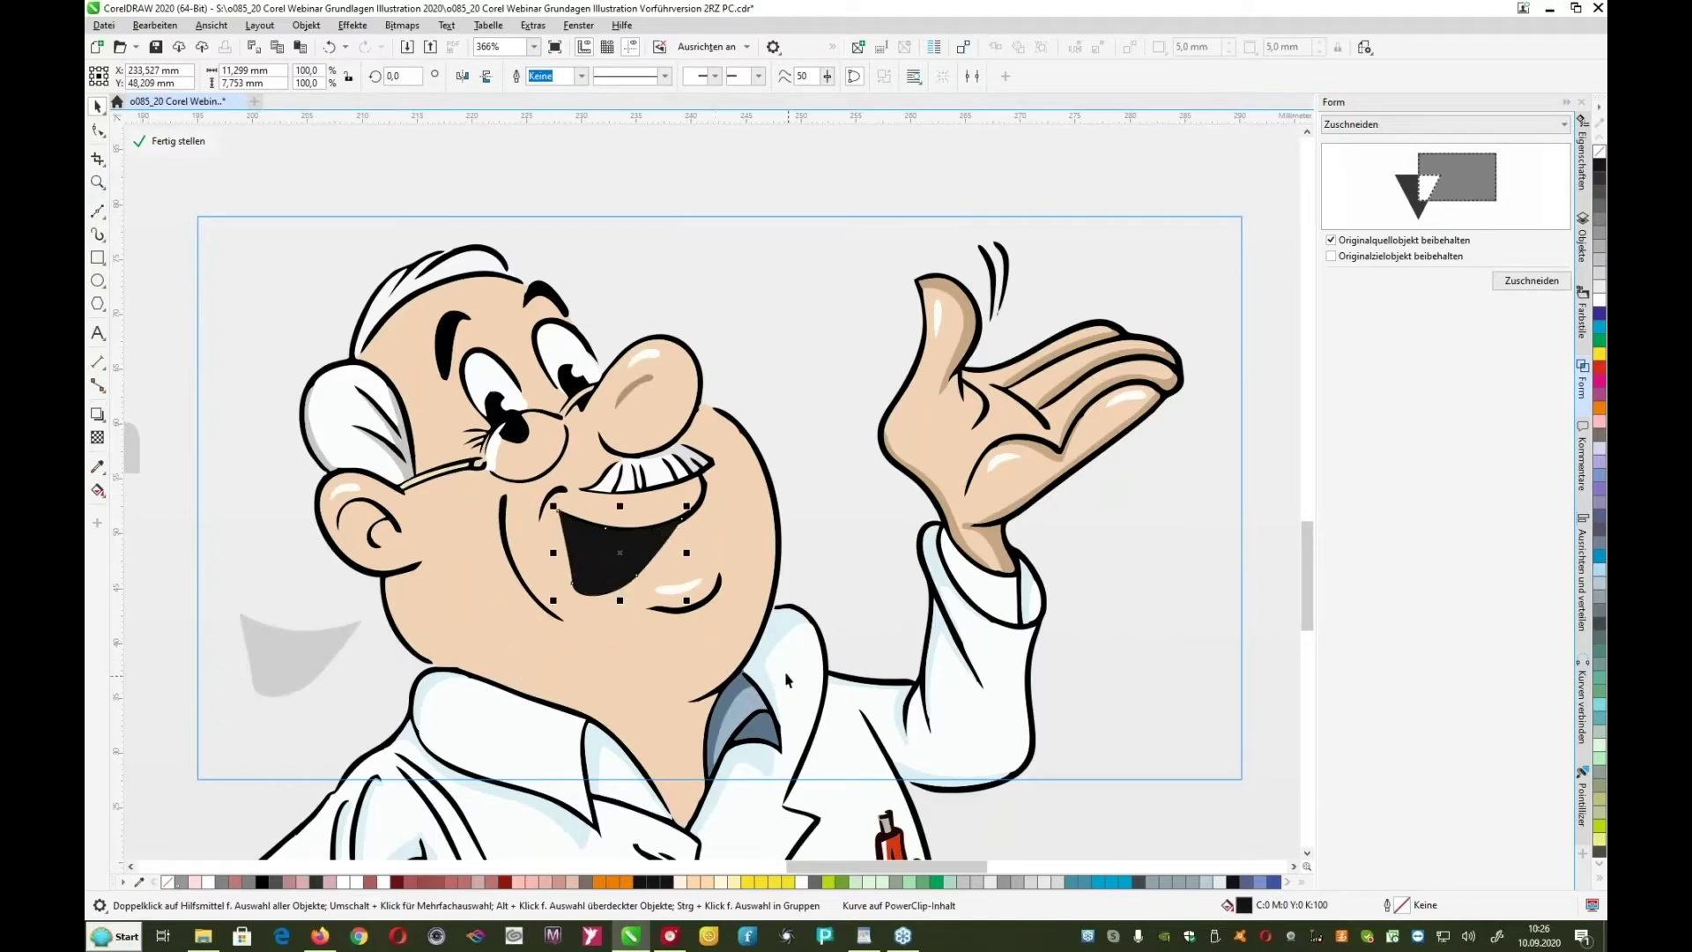
# Step: Nudge the black mouth shape about 0.12 mm to the right so it fits under the smile line
pyautogui.click(98, 182)
pyautogui.moveTo(531, 433); pyautogui.dragTo(744, 640)
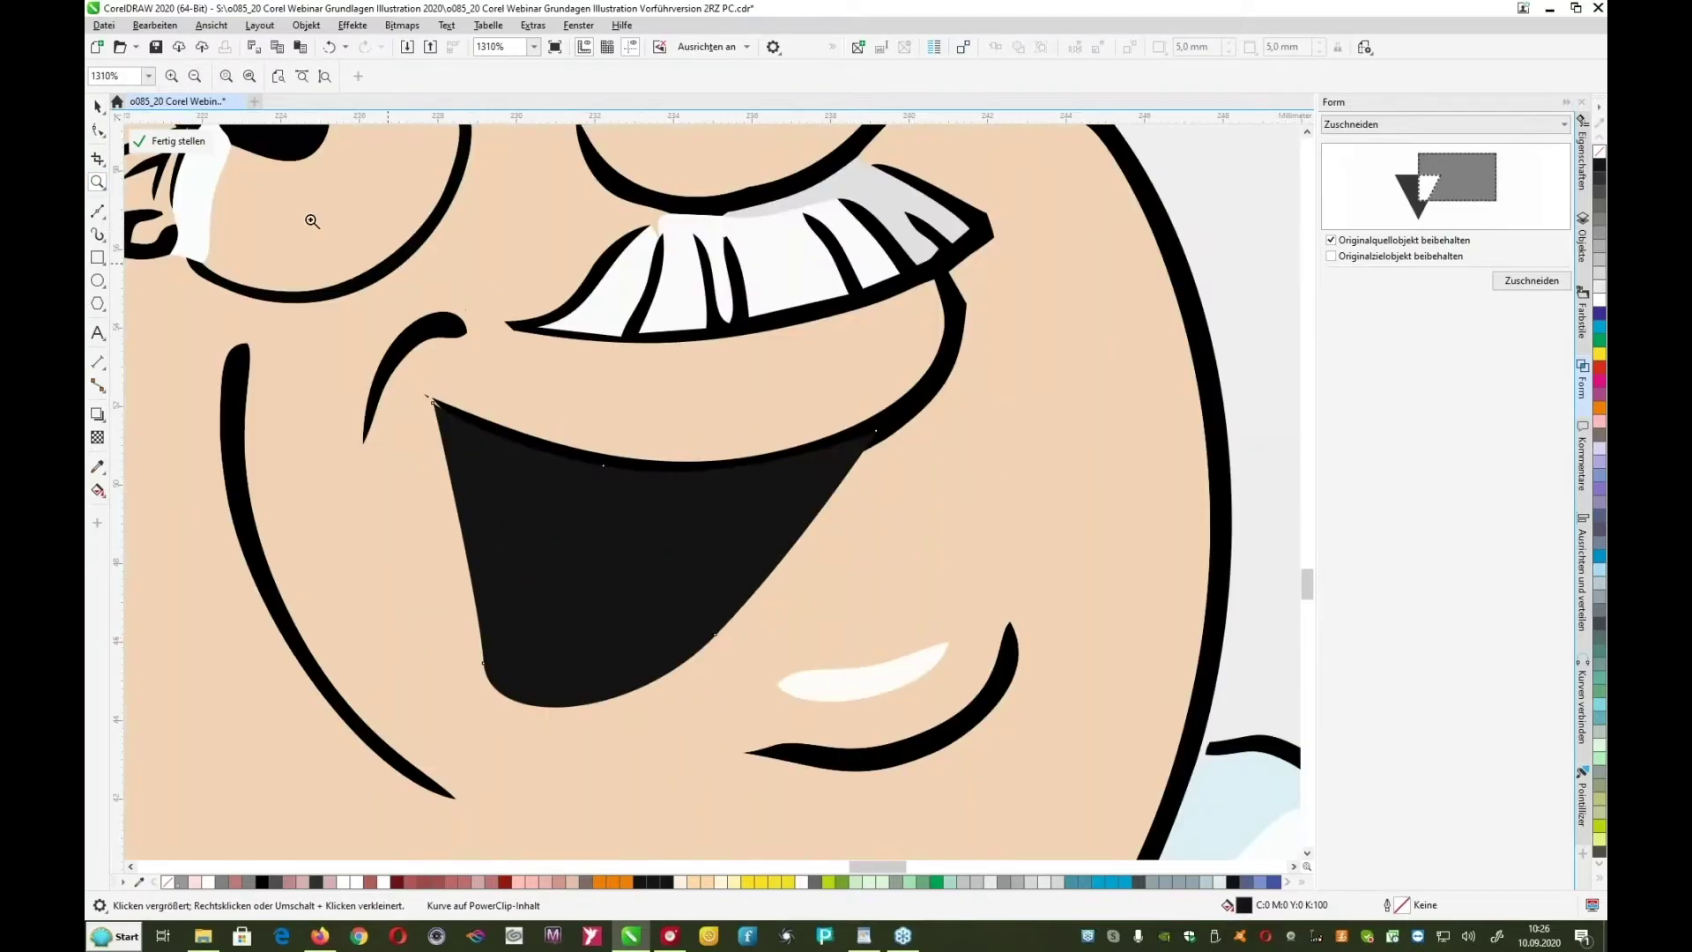
pyautogui.click(95, 108)
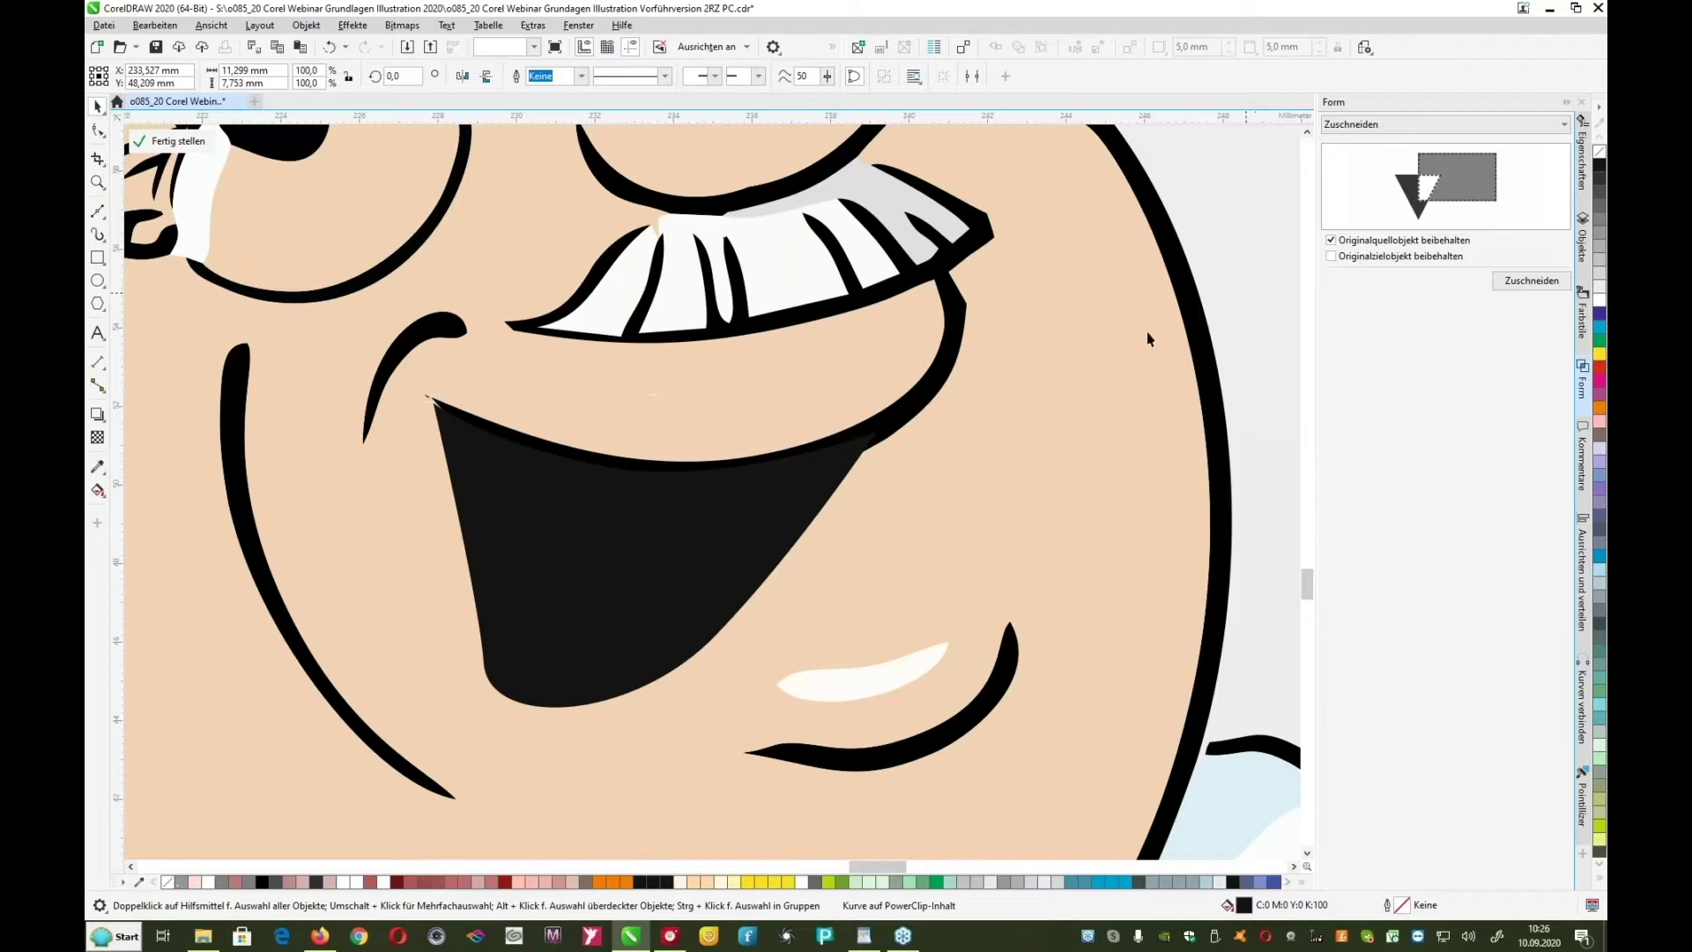
pyautogui.click(641, 547)
pyautogui.moveTo(618, 558); pyautogui.dragTo(623, 556)
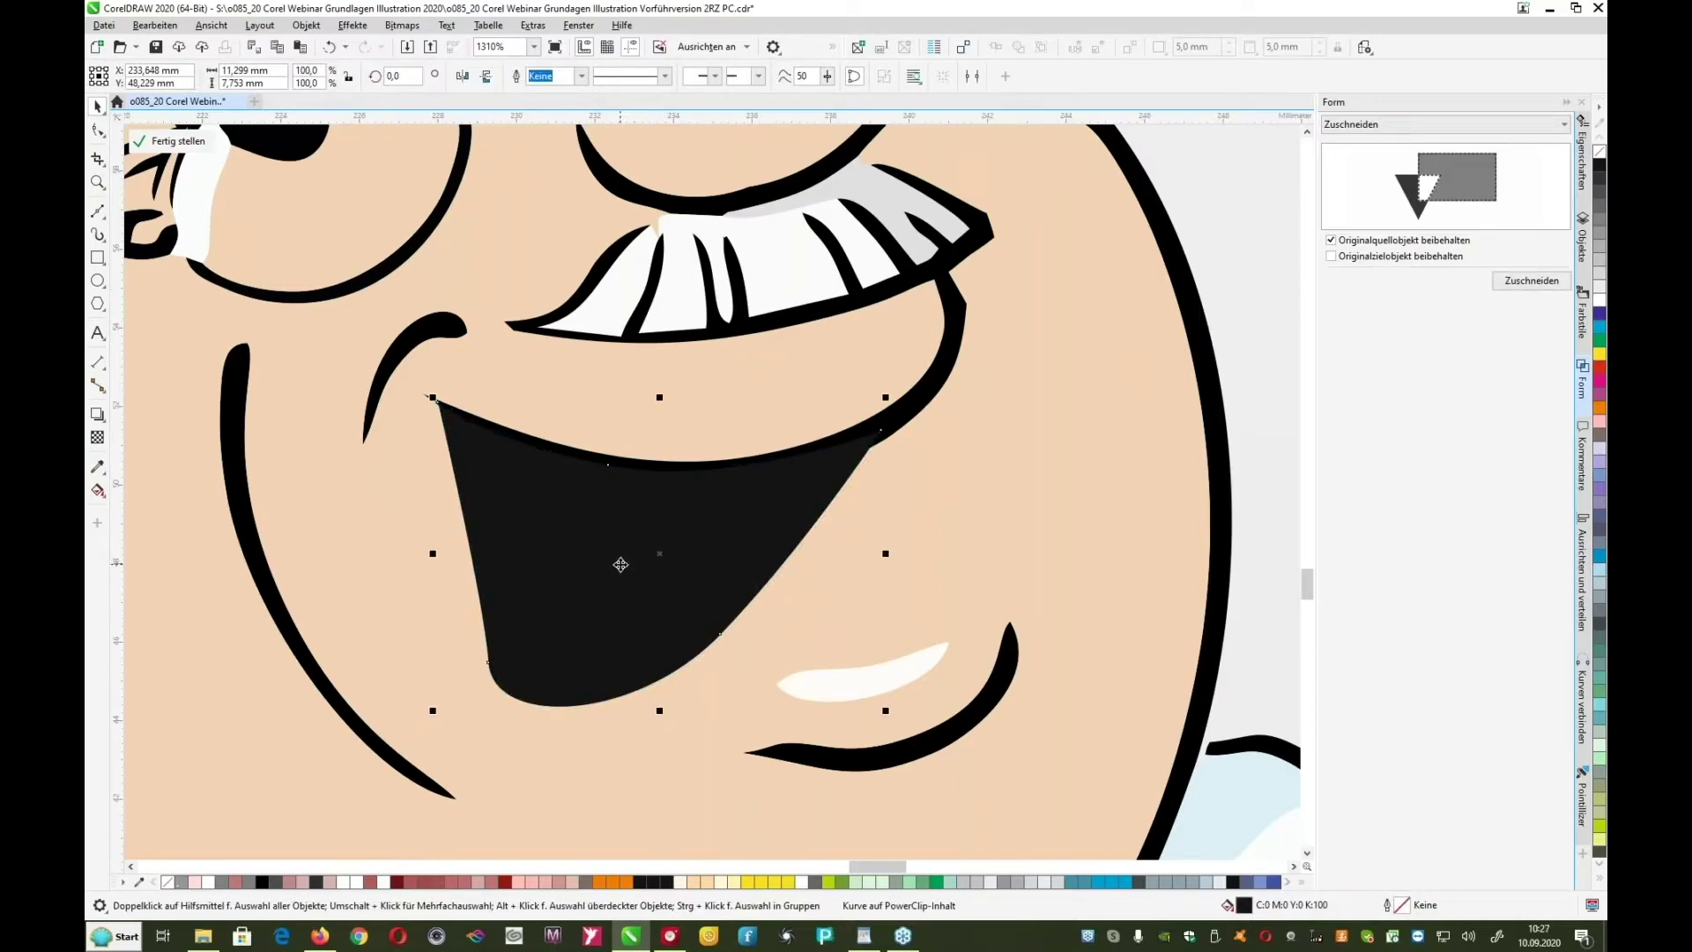
# Step: Weld the black mouth shape to the MUND smile line with Verschmelzen, keeping no originals, and undo a trial move of the merged mouth
pyautogui.click(940, 380)
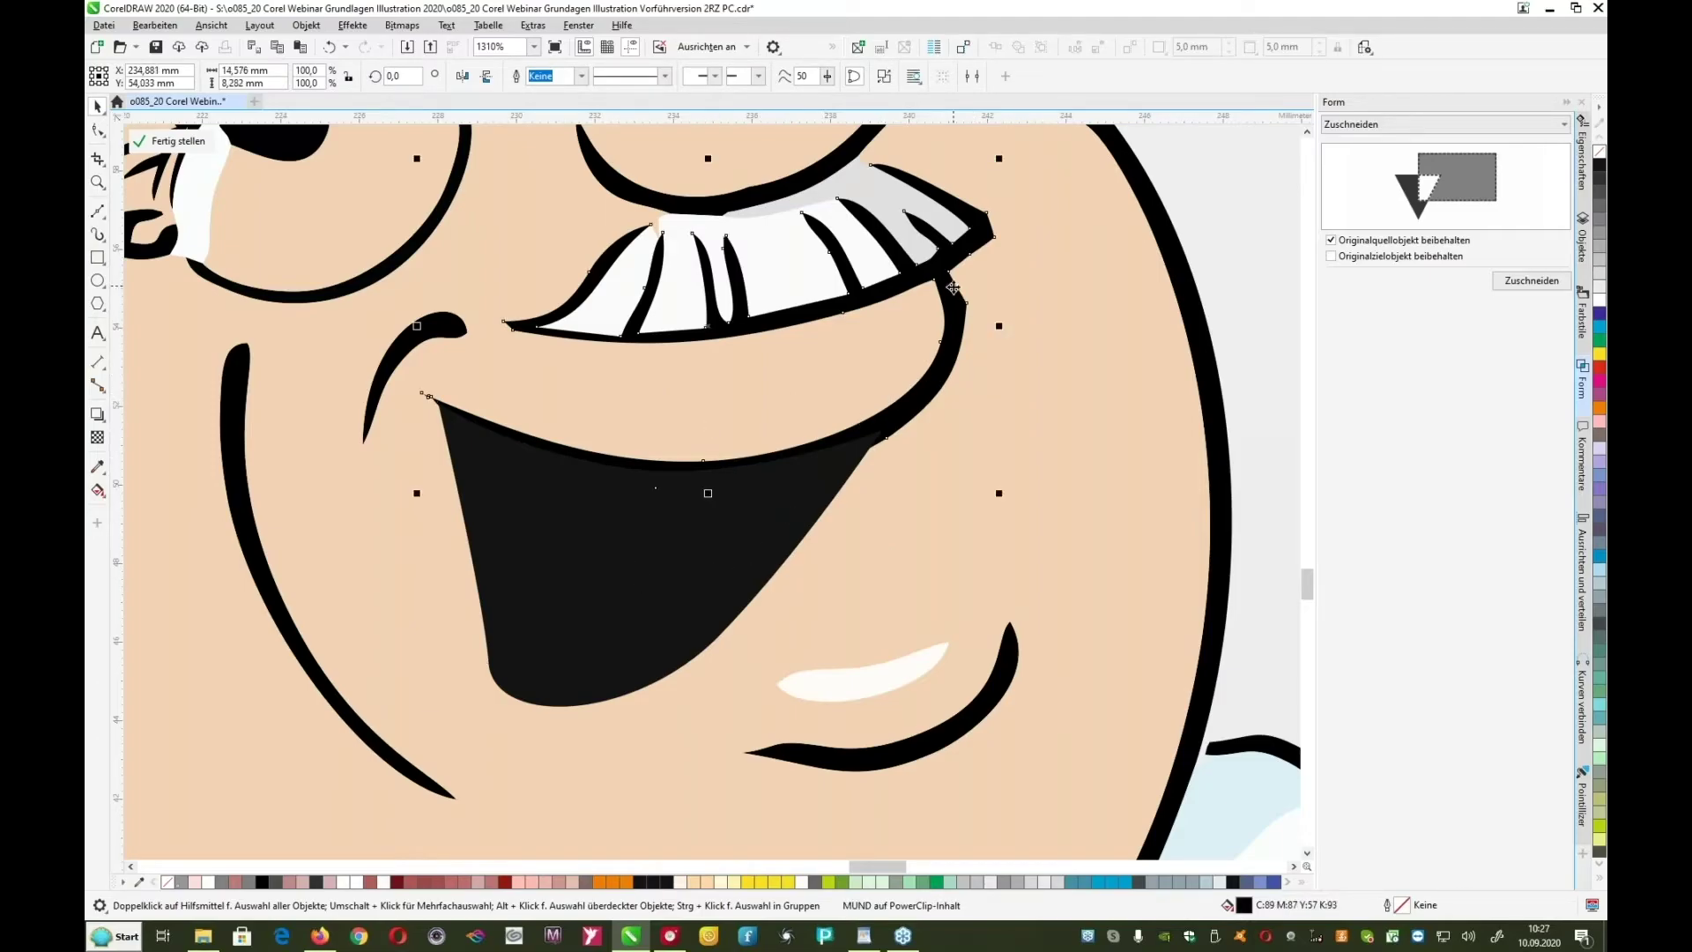
pyautogui.click(624, 593)
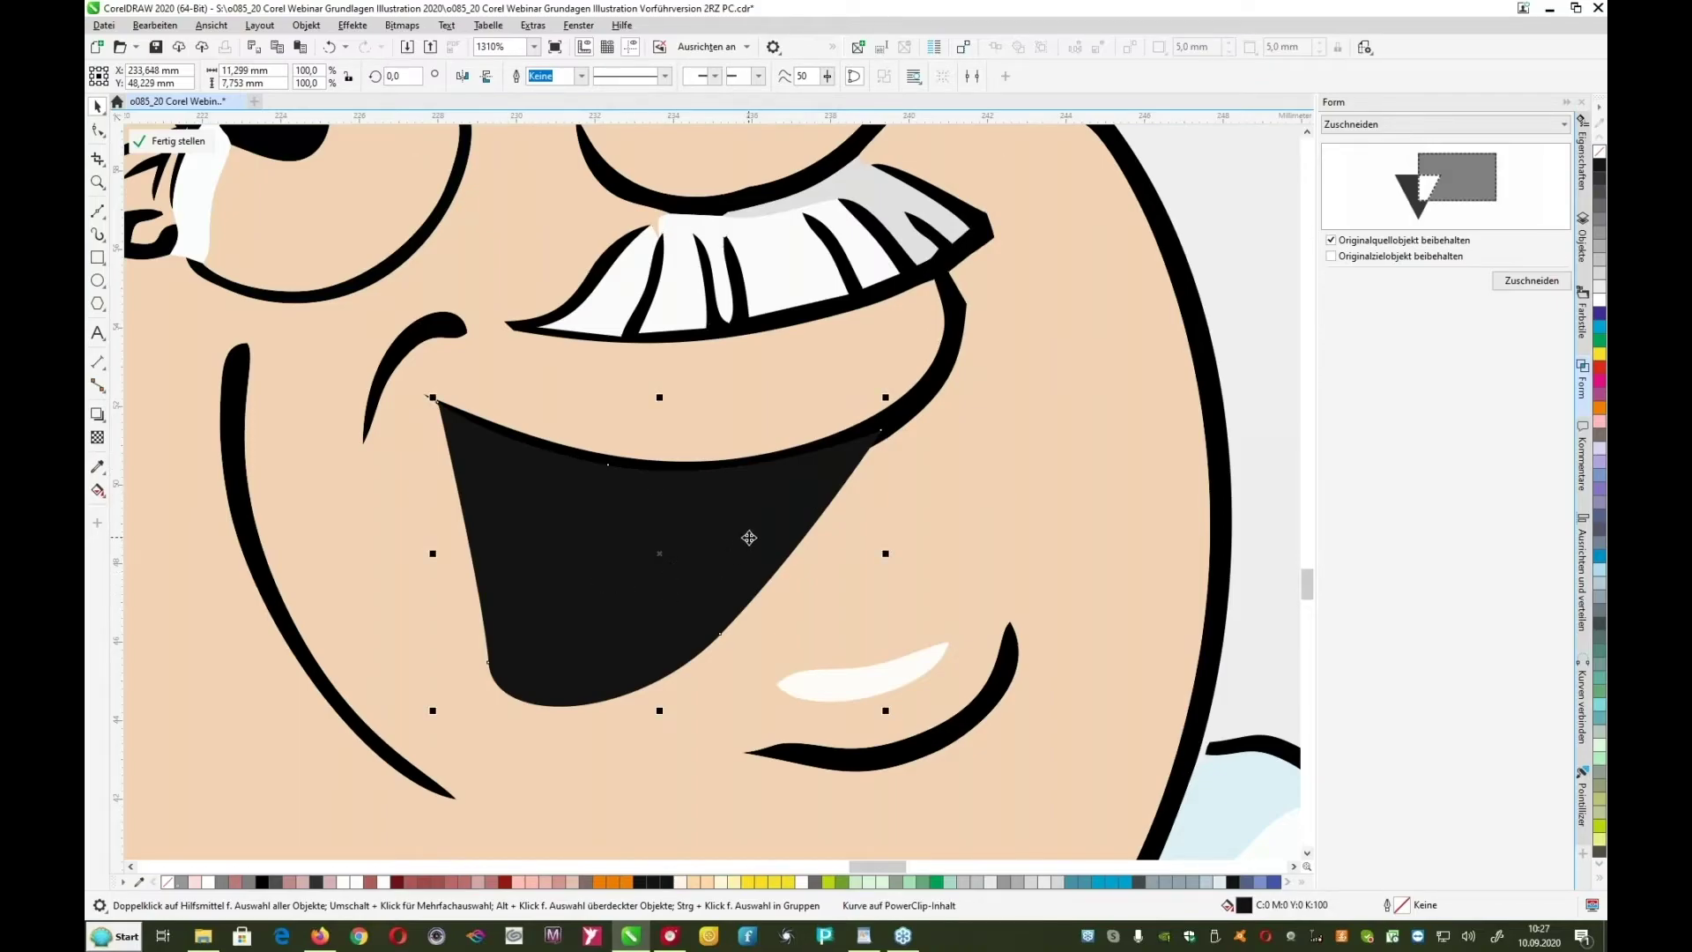
pyautogui.click(1514, 134)
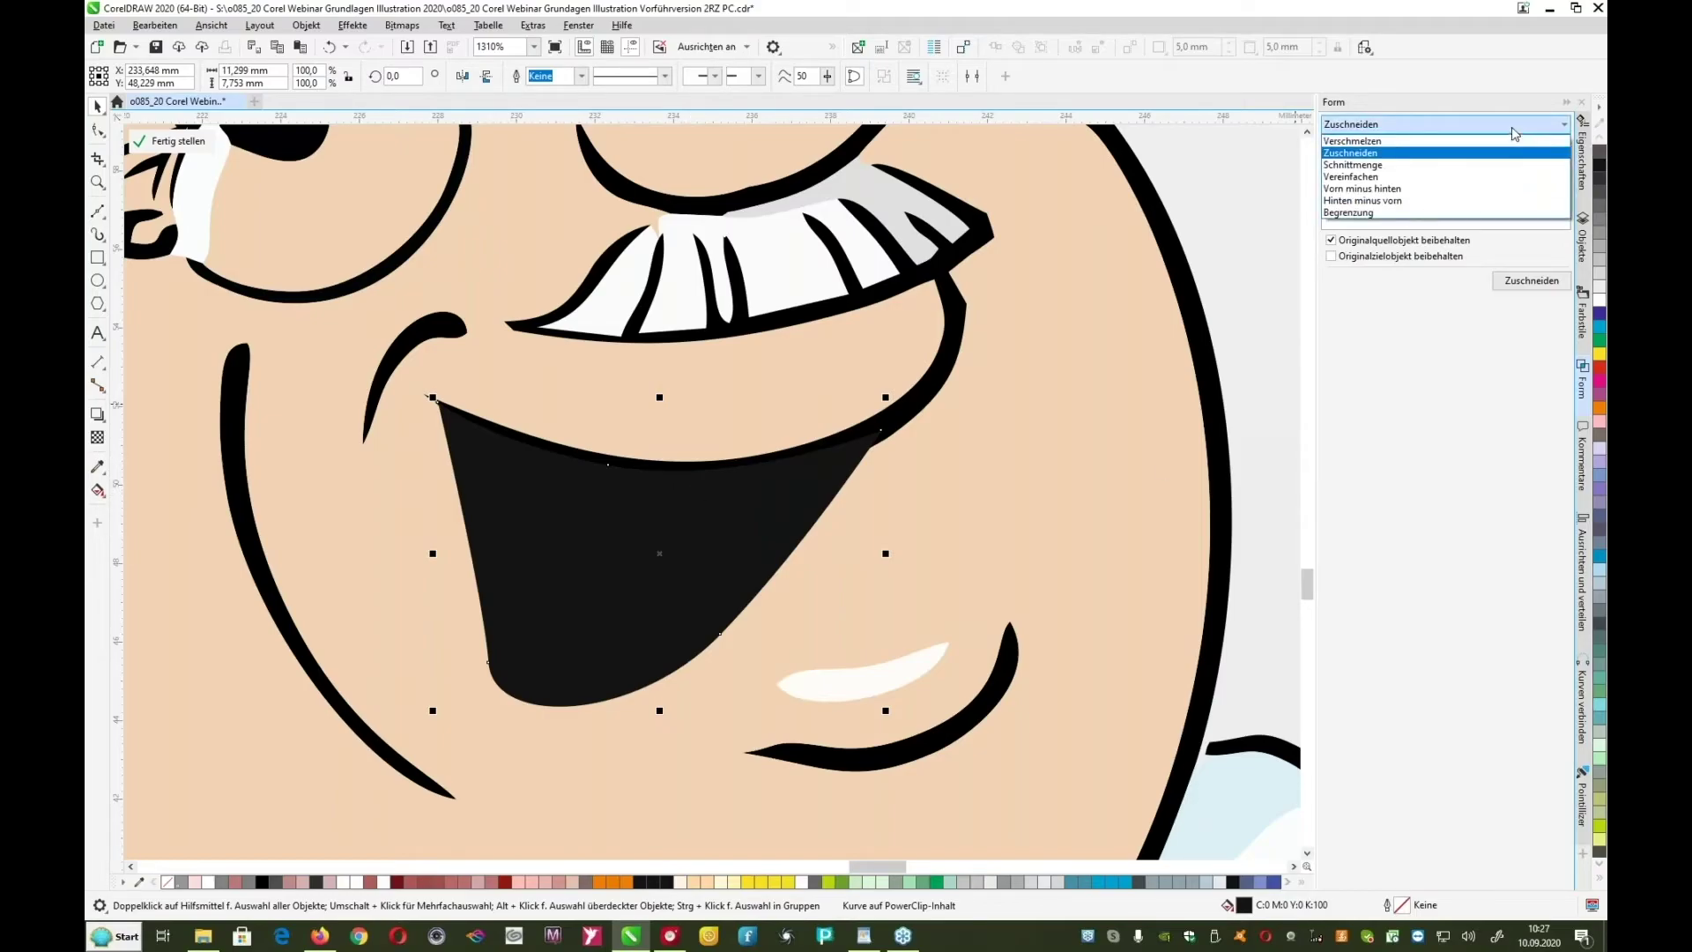
pyautogui.click(1380, 144)
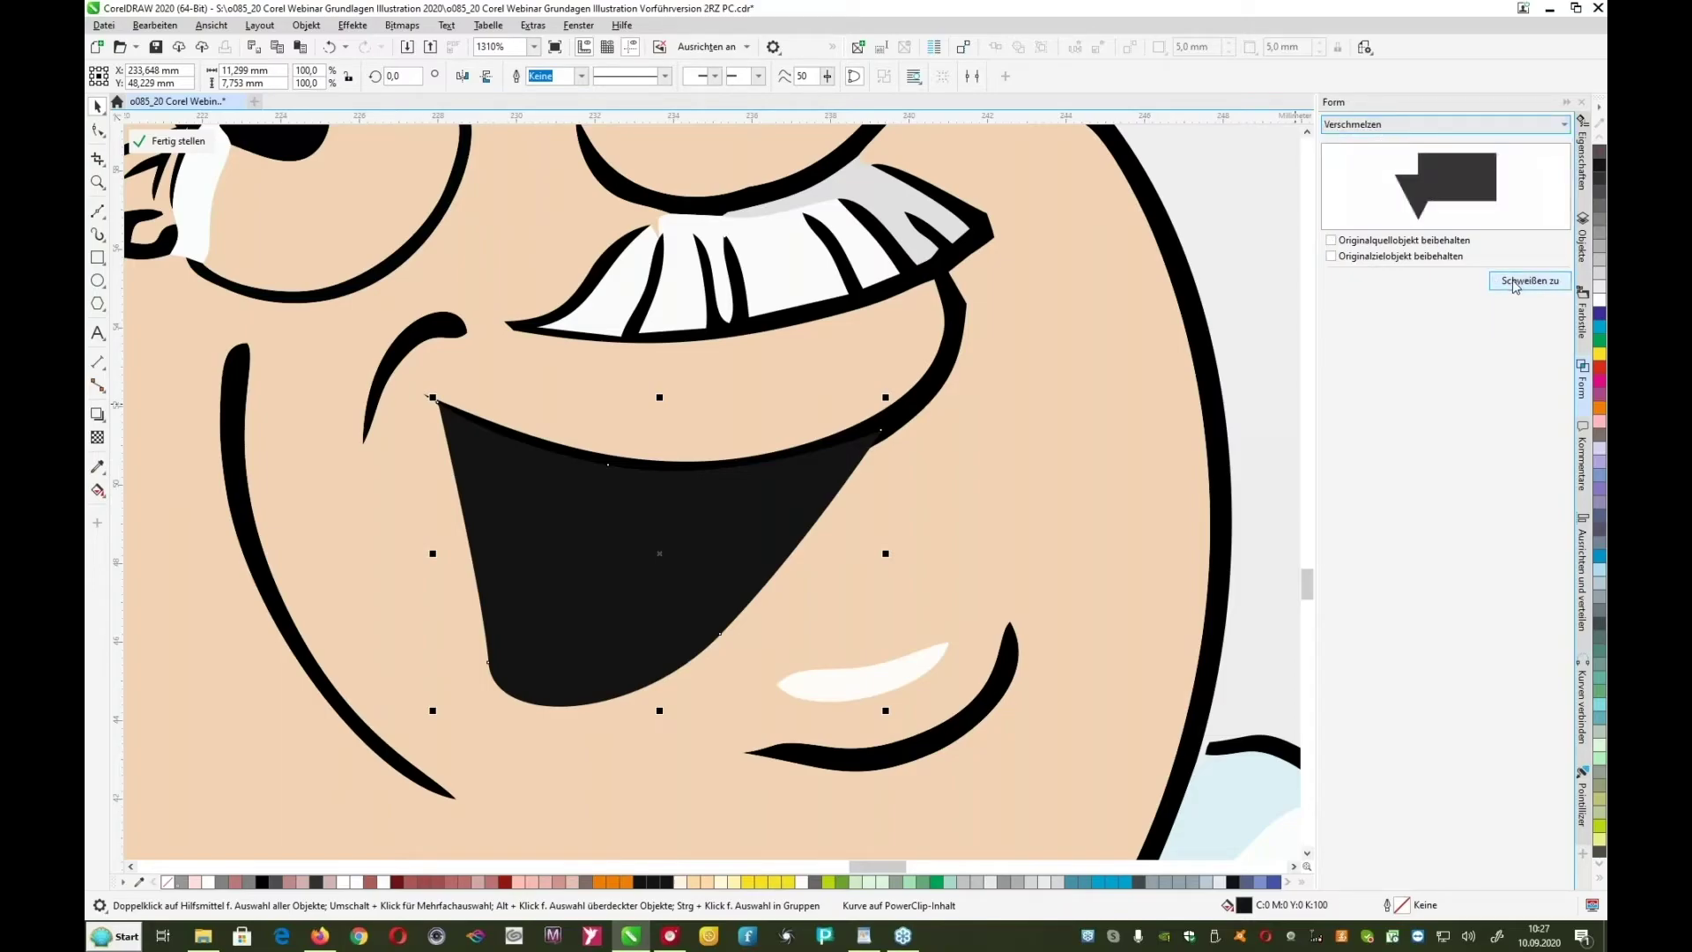
pyautogui.click(1513, 282)
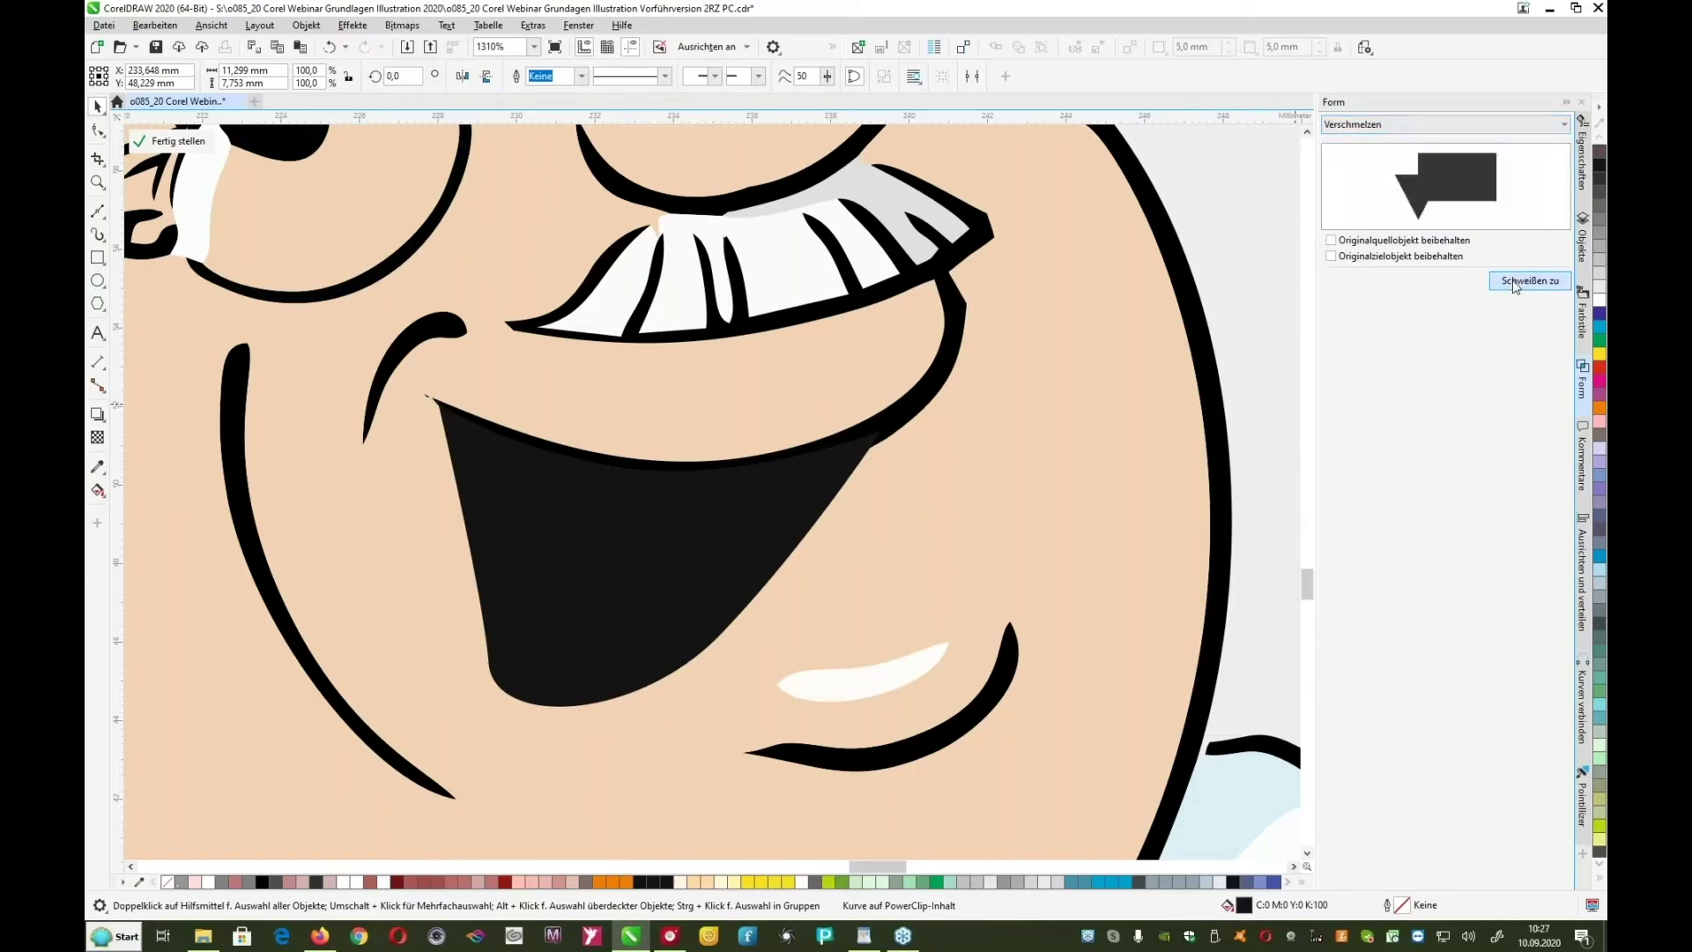
pyautogui.click(920, 406)
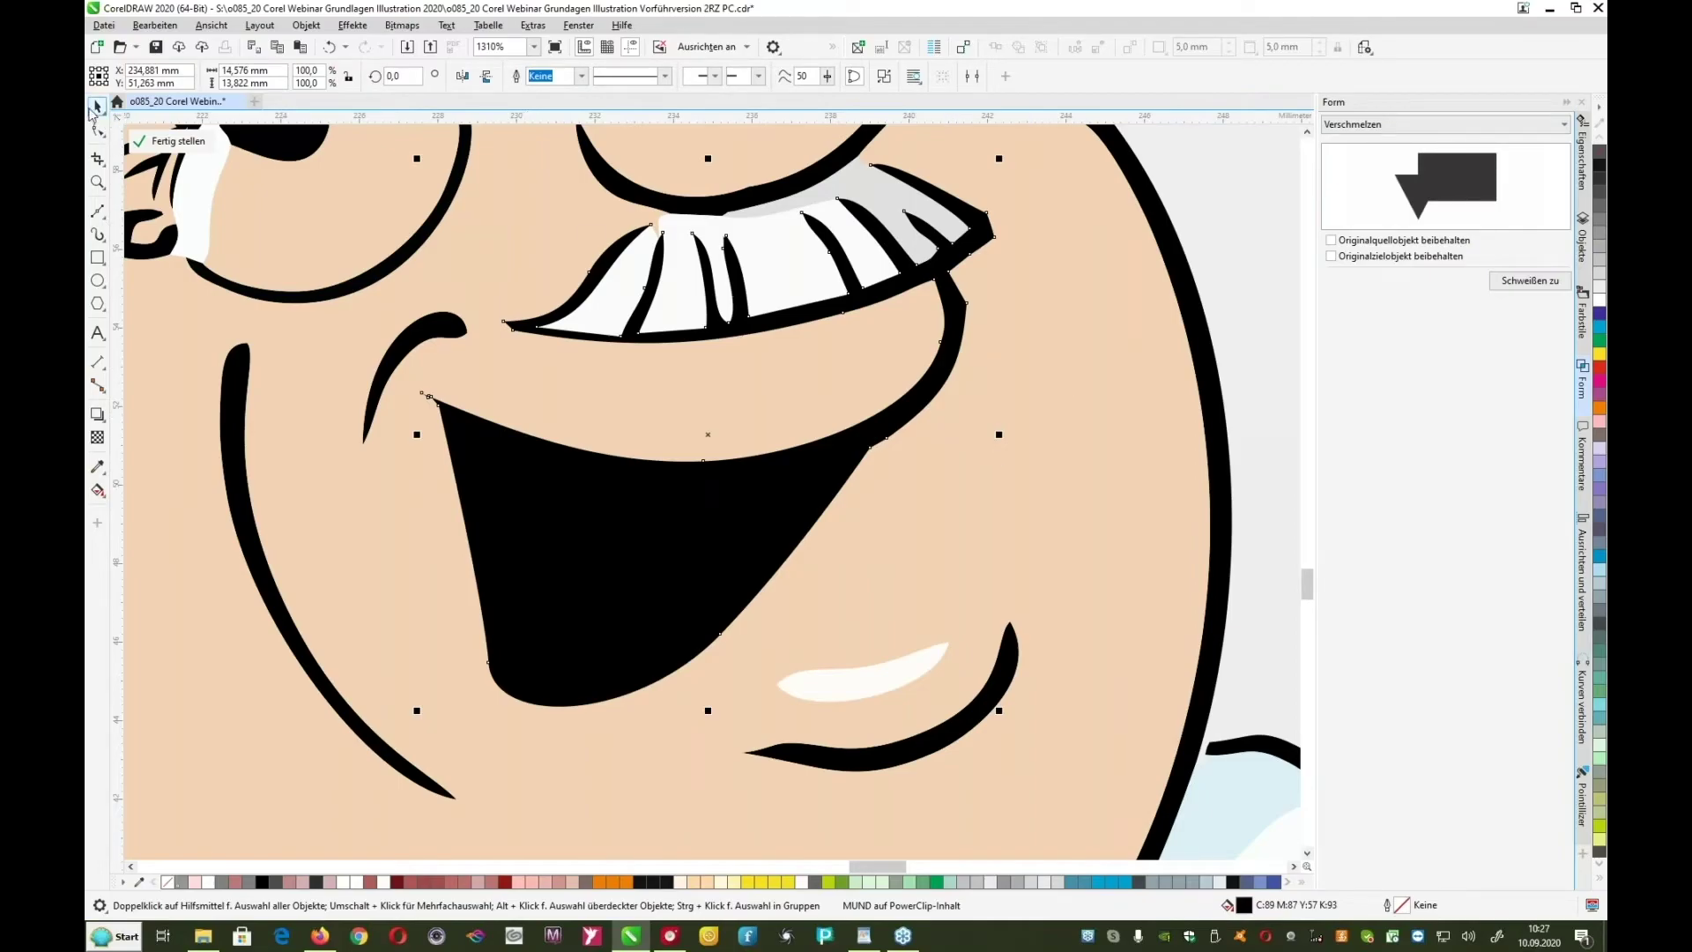
pyautogui.moveTo(620, 533); pyautogui.dragTo(943, 500)
pyautogui.hotkey('ctrl', 'z')
# Step: Show the drawing in Umriss view and examine the merged mouth's contour up close
pyautogui.press('F4')
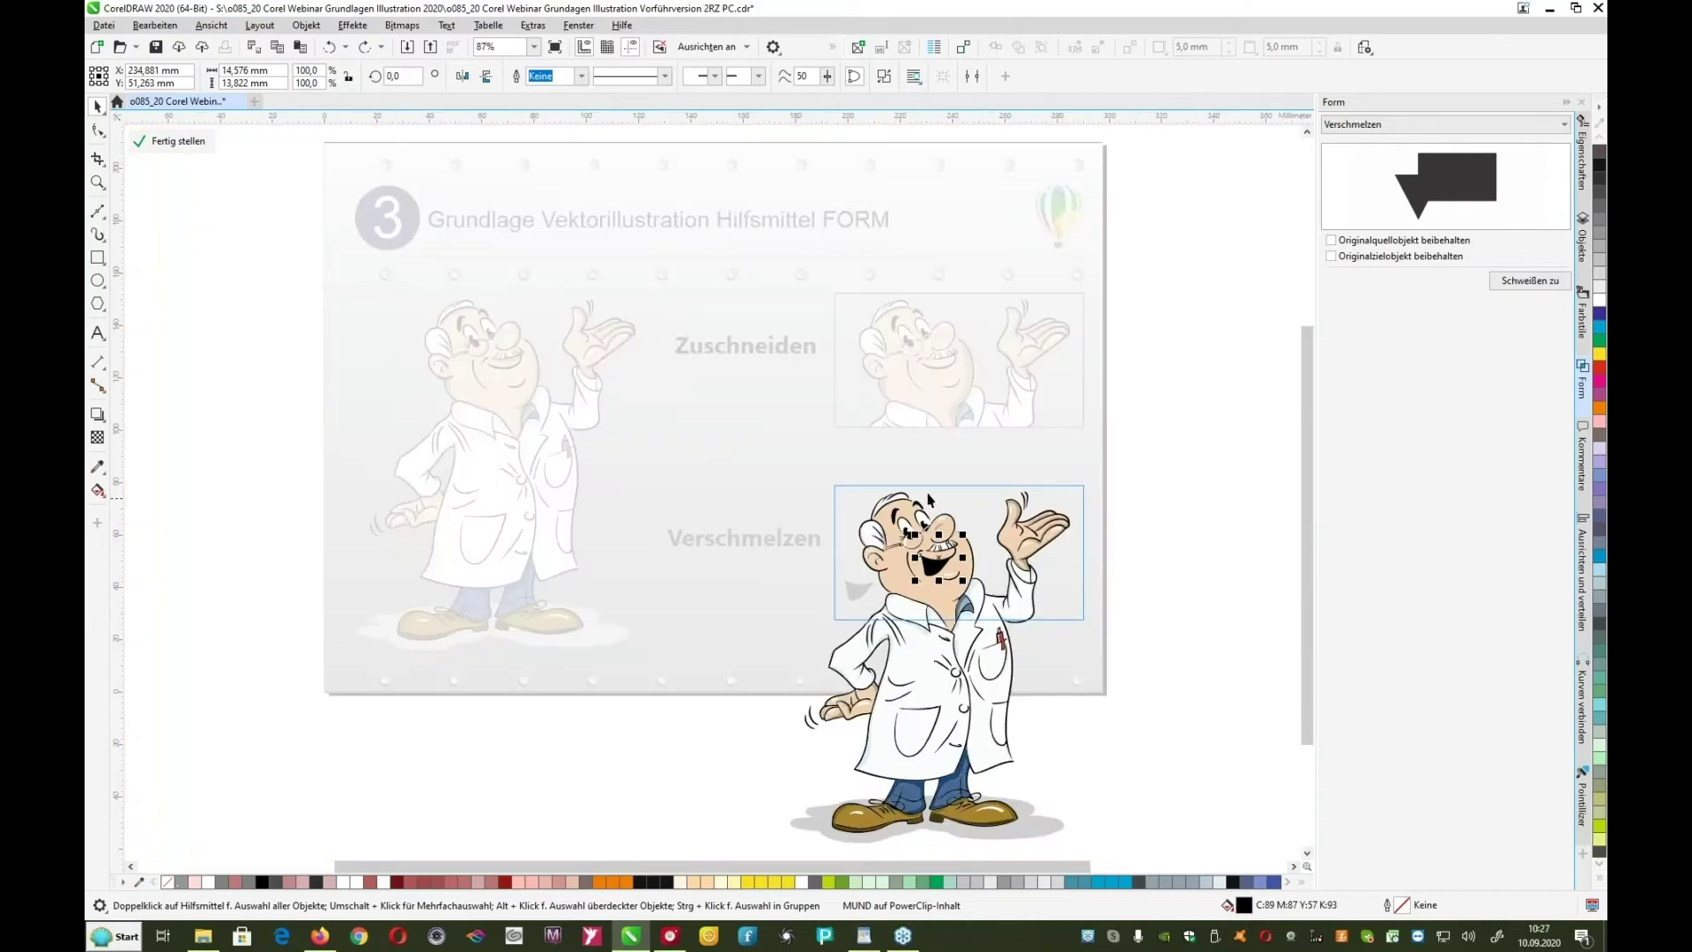
pyautogui.click(210, 25)
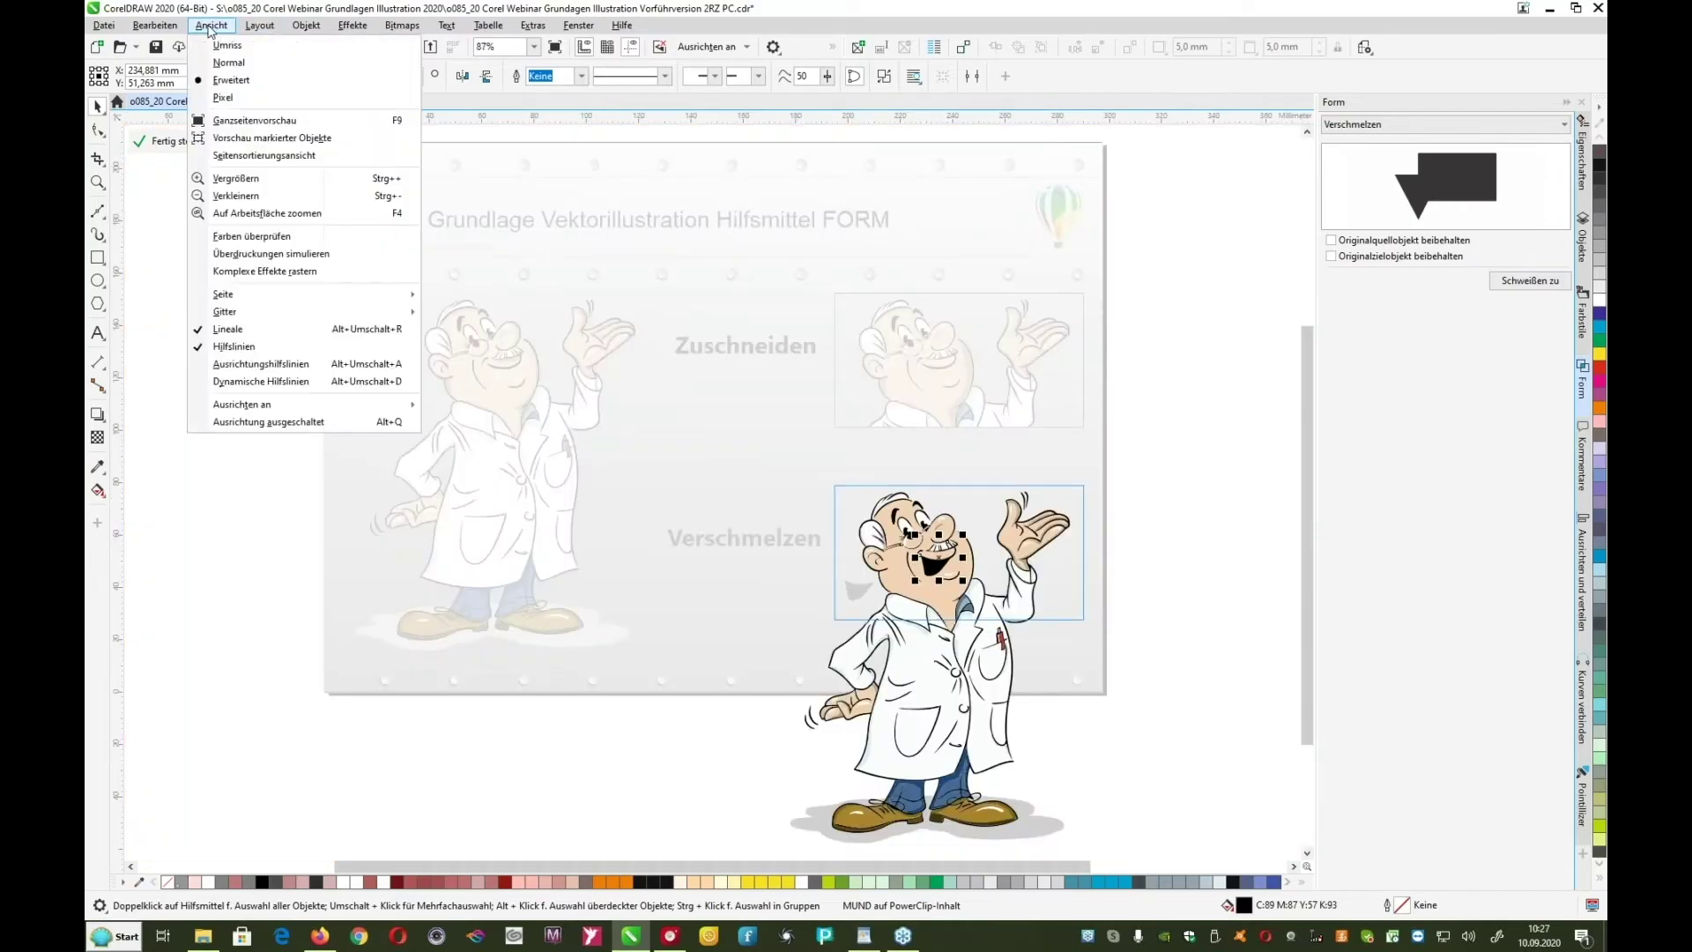
pyautogui.click(216, 50)
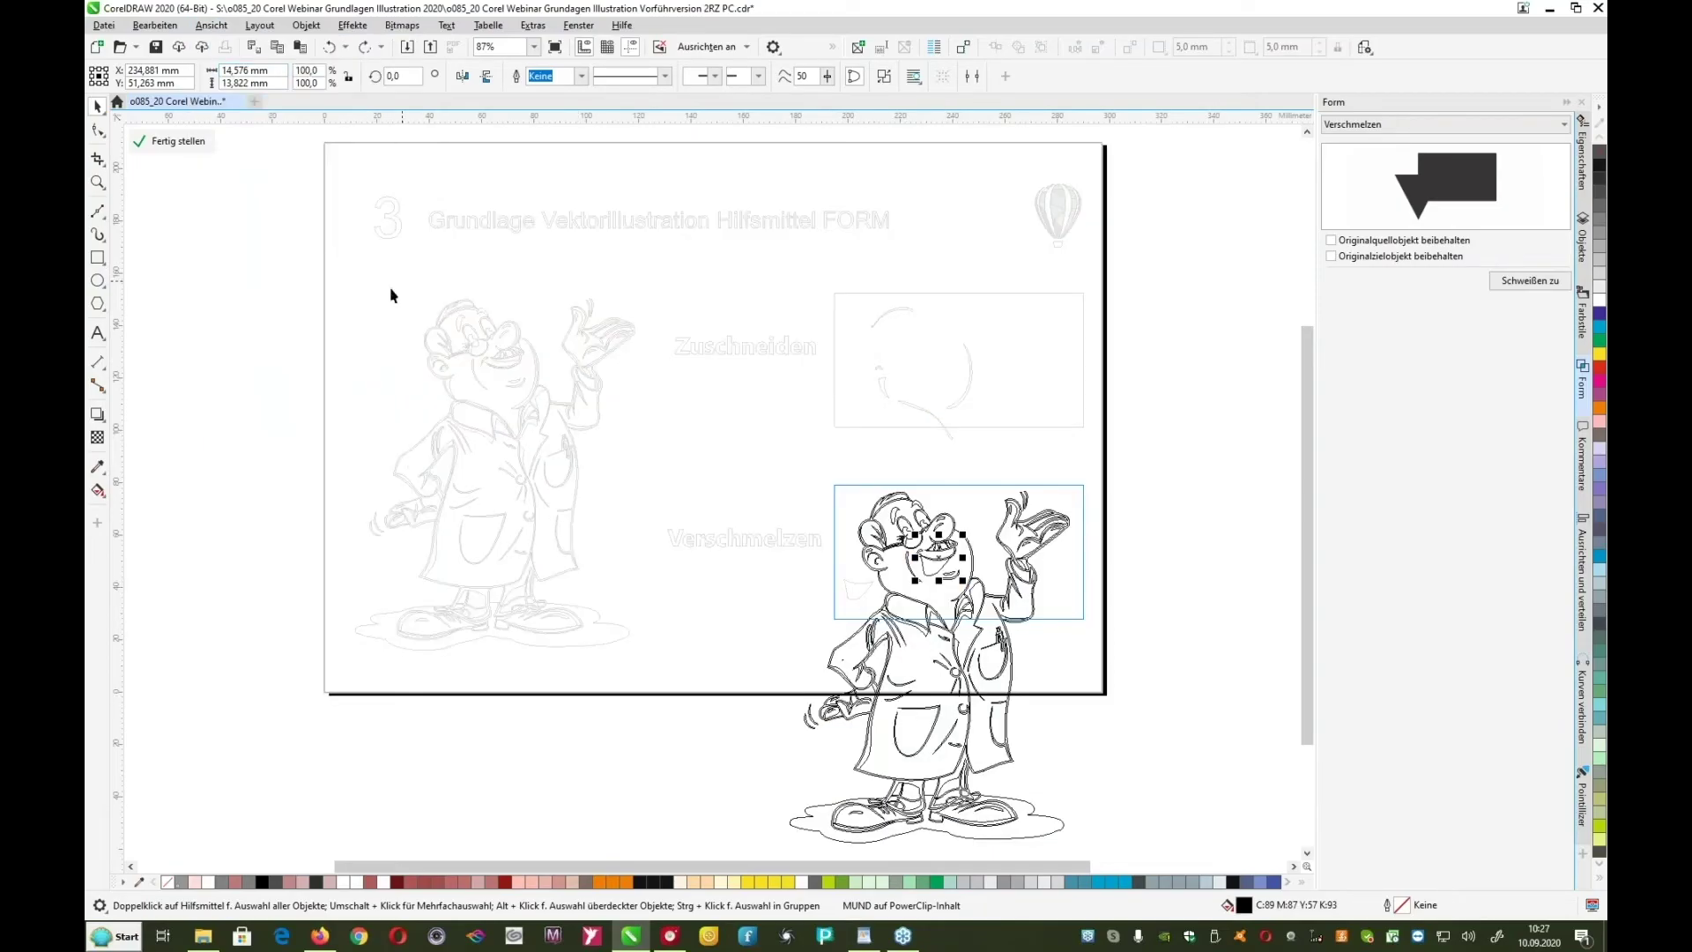
pyautogui.click(98, 183)
pyautogui.moveTo(778, 441); pyautogui.dragTo(1121, 763)
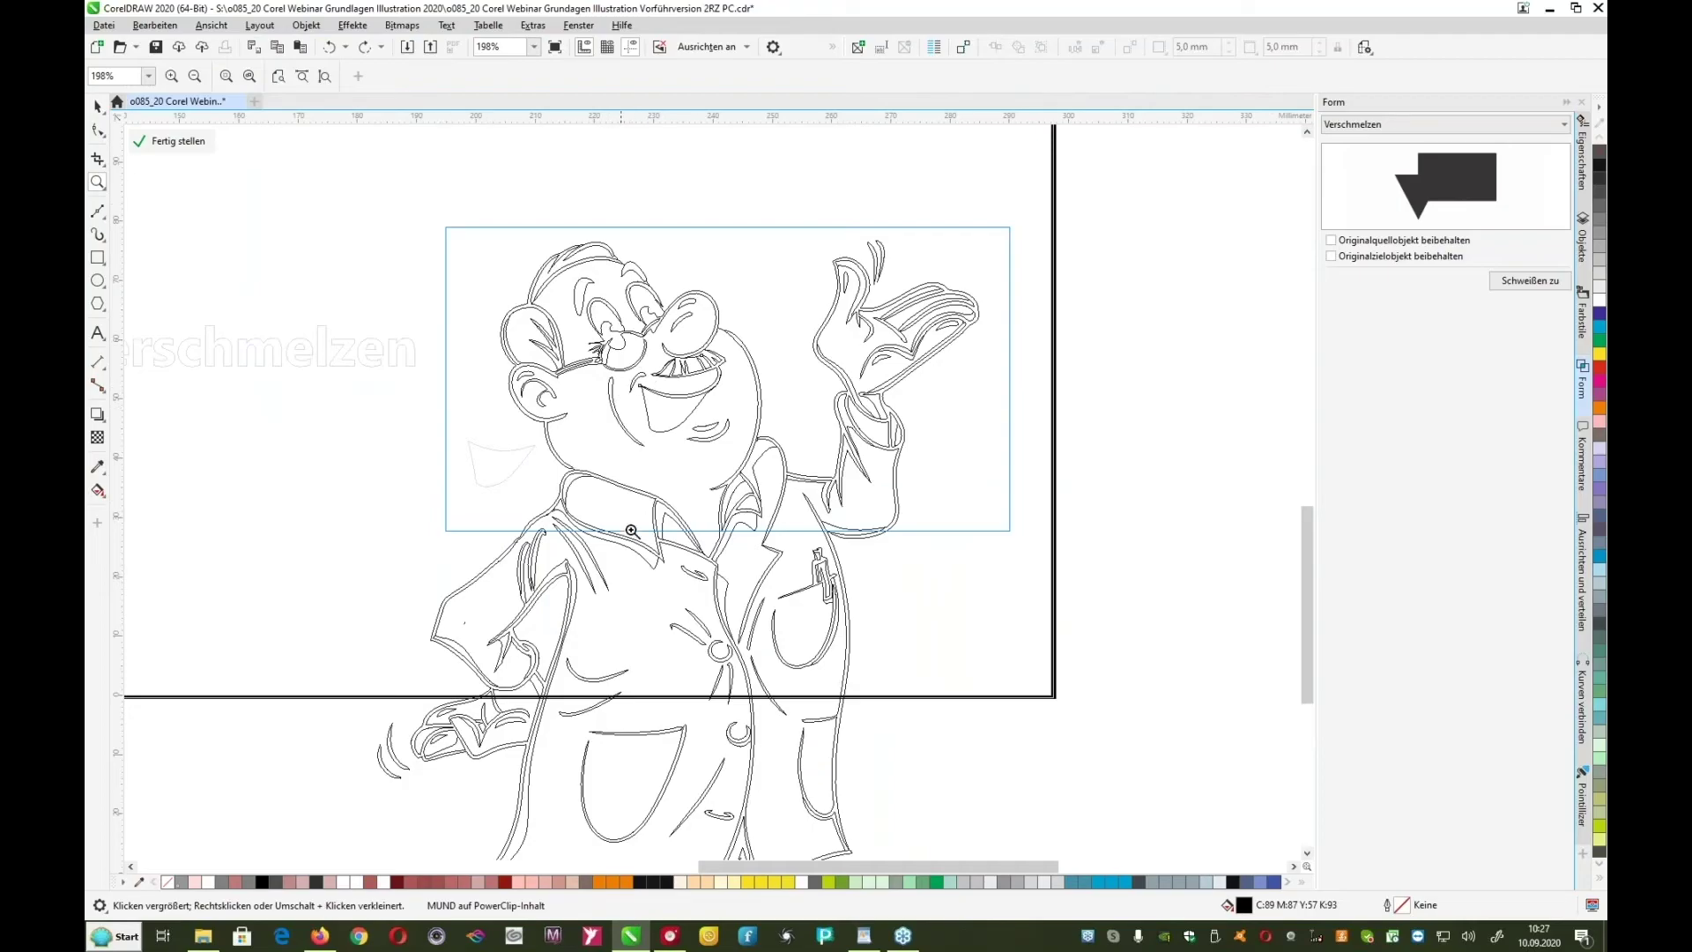
pyautogui.moveTo(438, 205); pyautogui.dragTo(893, 619)
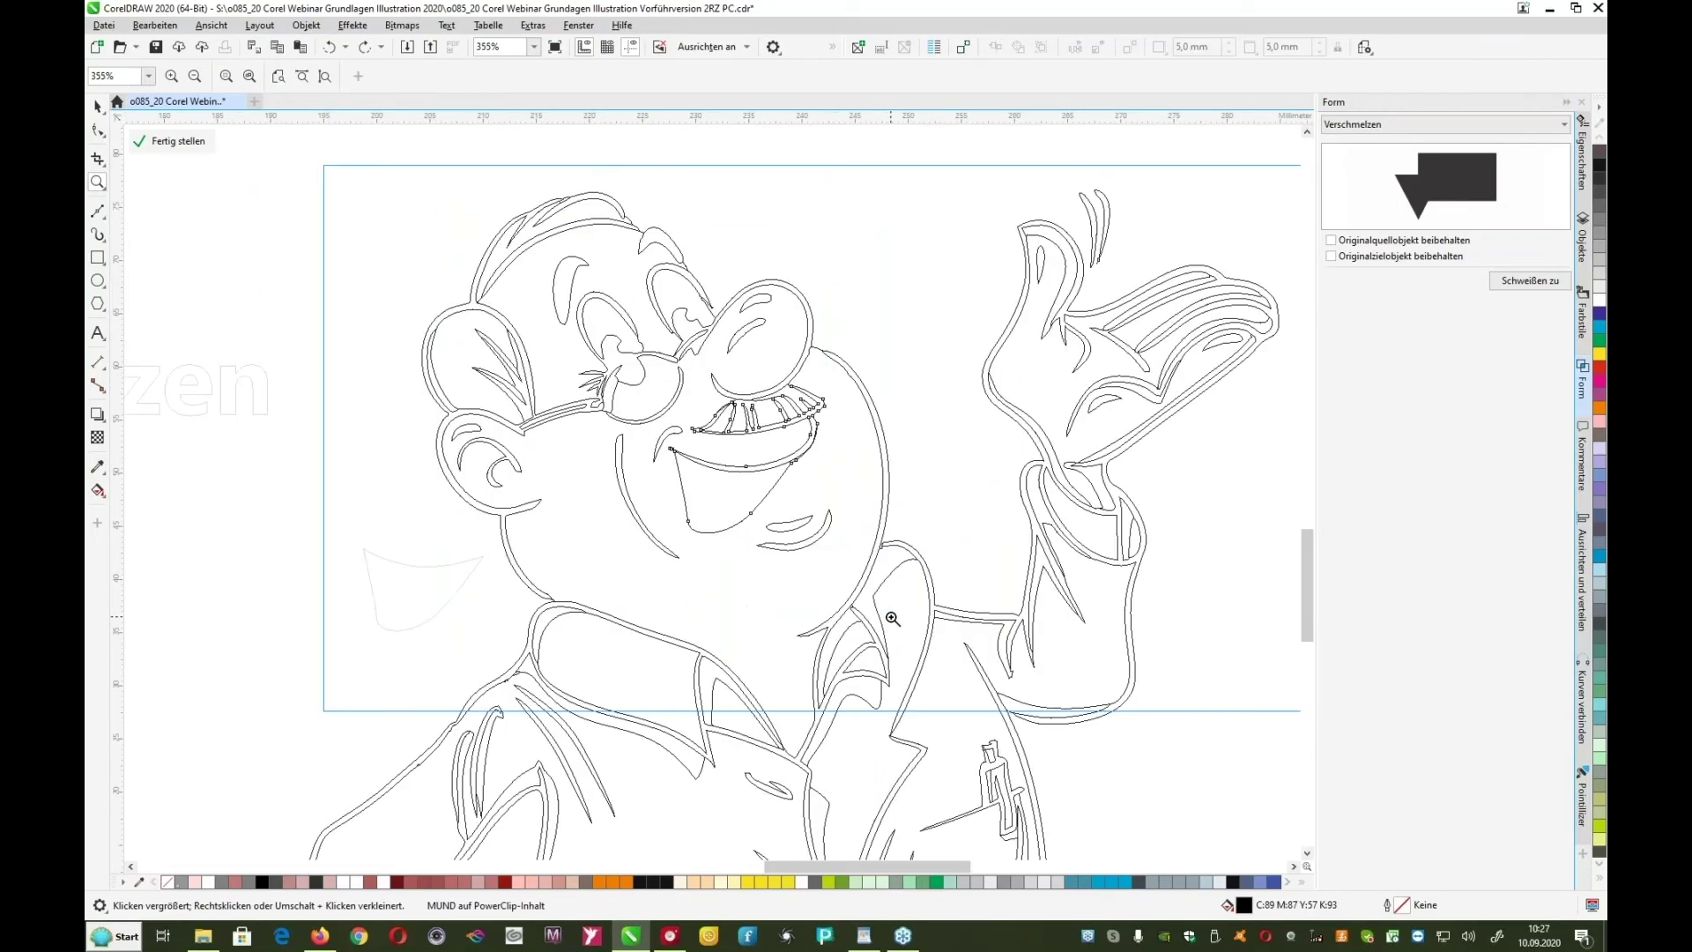
pyautogui.moveTo(620, 380); pyautogui.dragTo(878, 600)
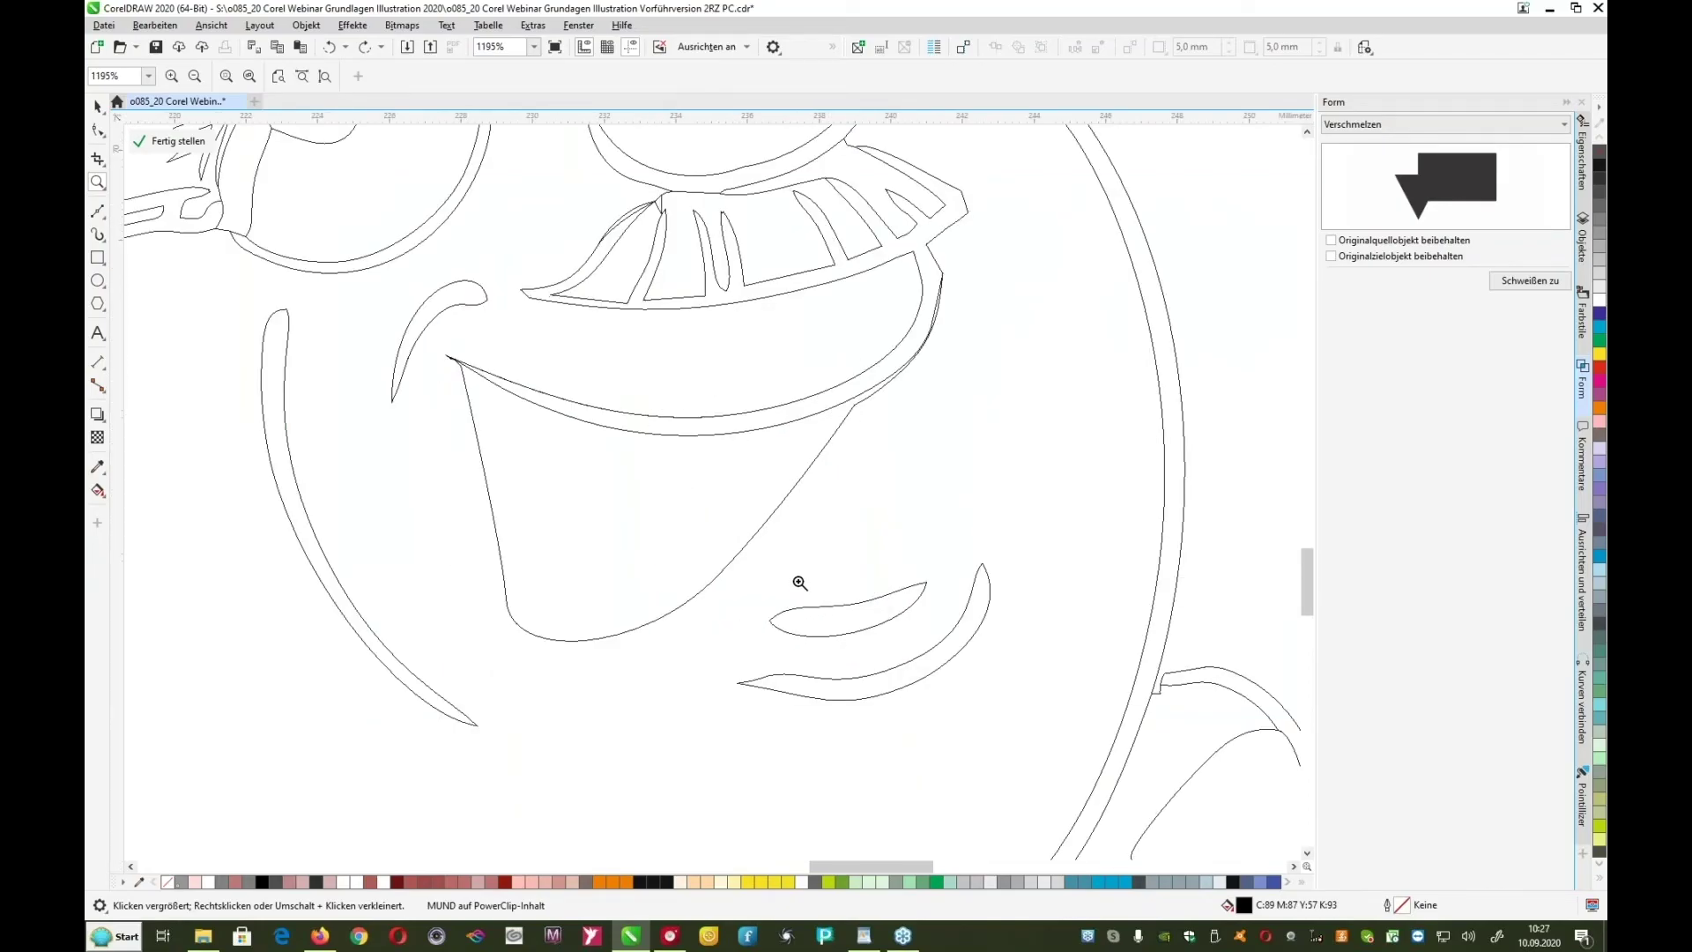
pyautogui.scroll(-3, 801, 579)
# Step: Restore the Erweitert view, finish editing the PowerClip and display the whole page
pyautogui.click(212, 25)
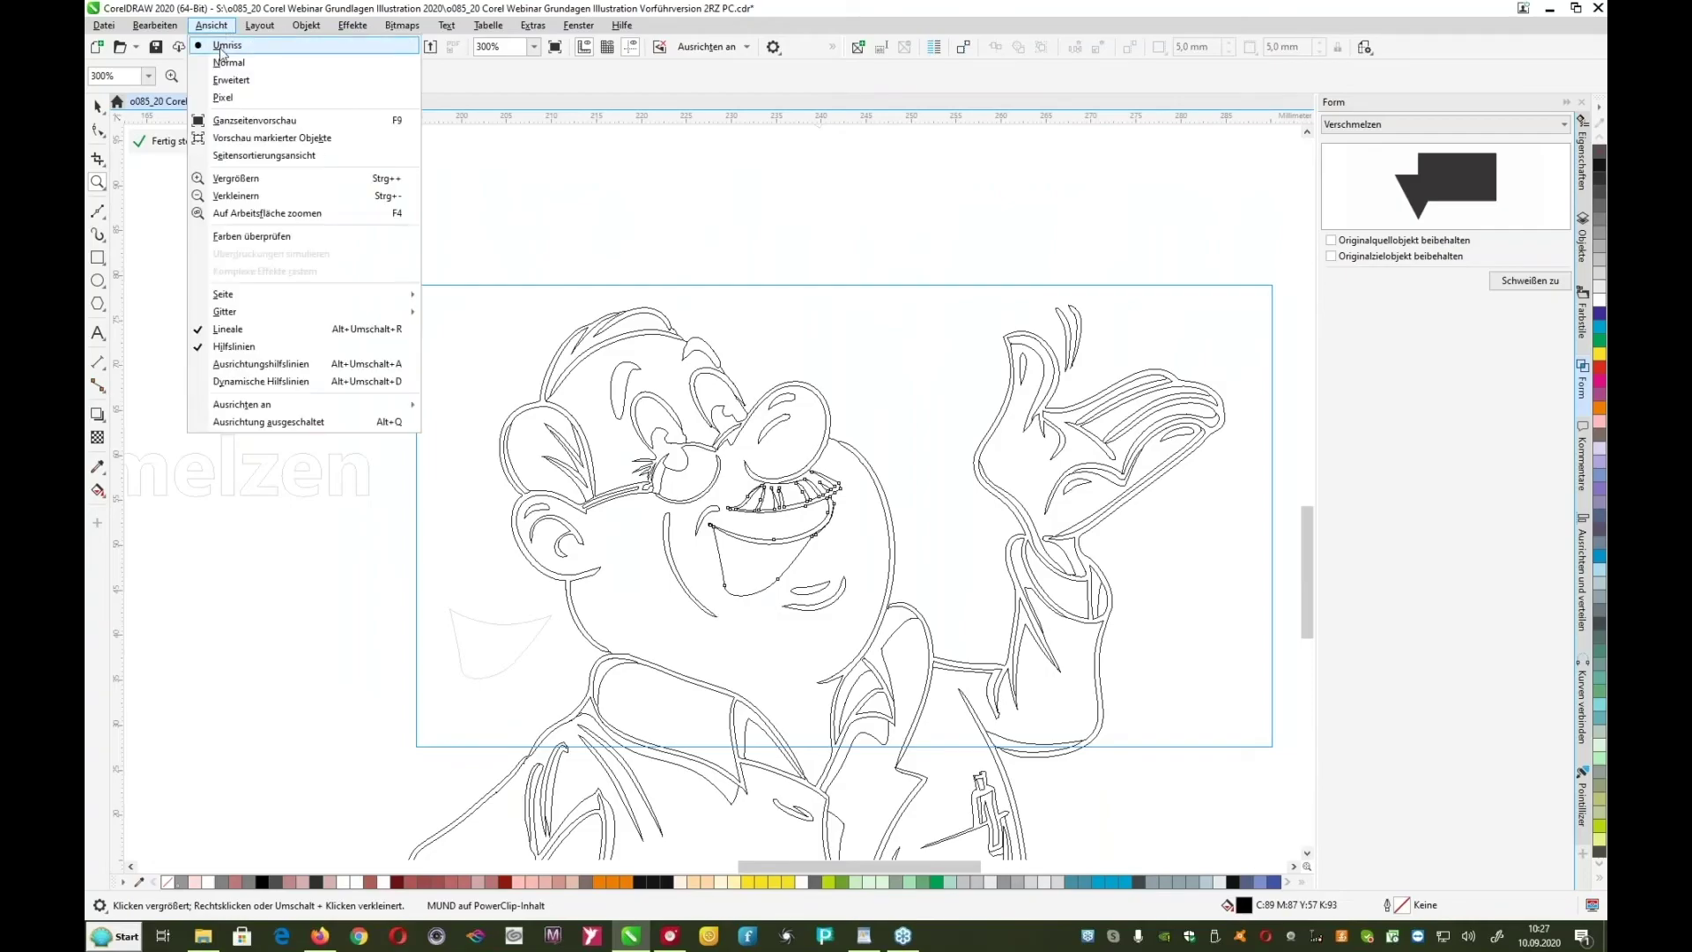
pyautogui.click(232, 85)
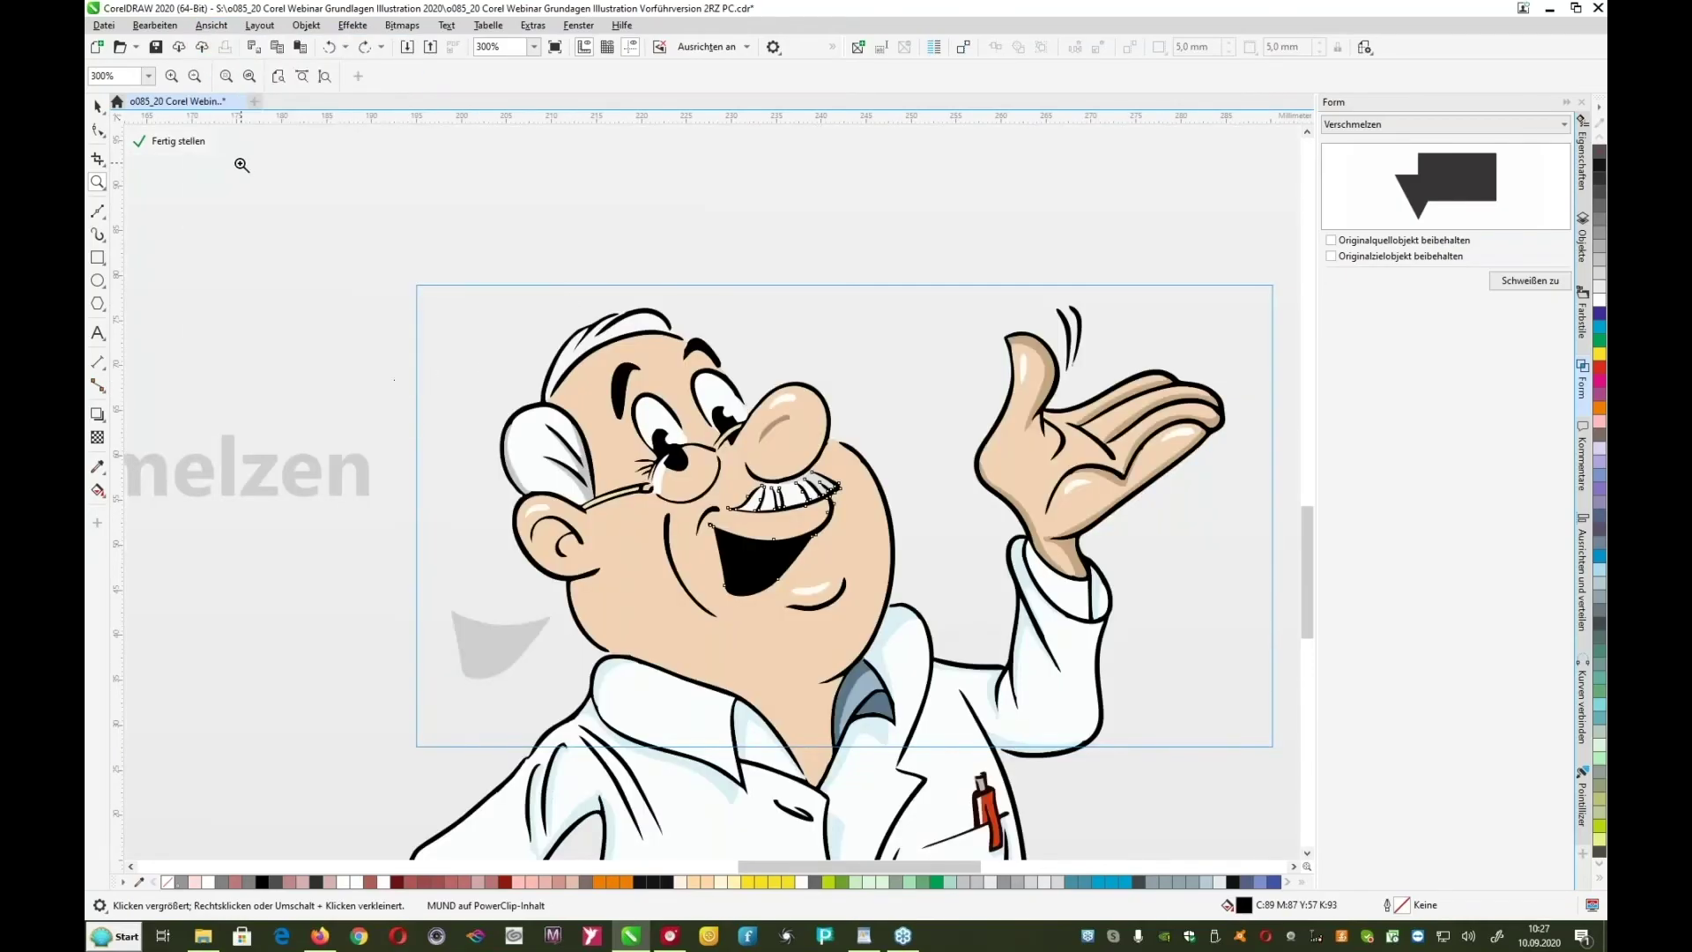
pyautogui.click(166, 143)
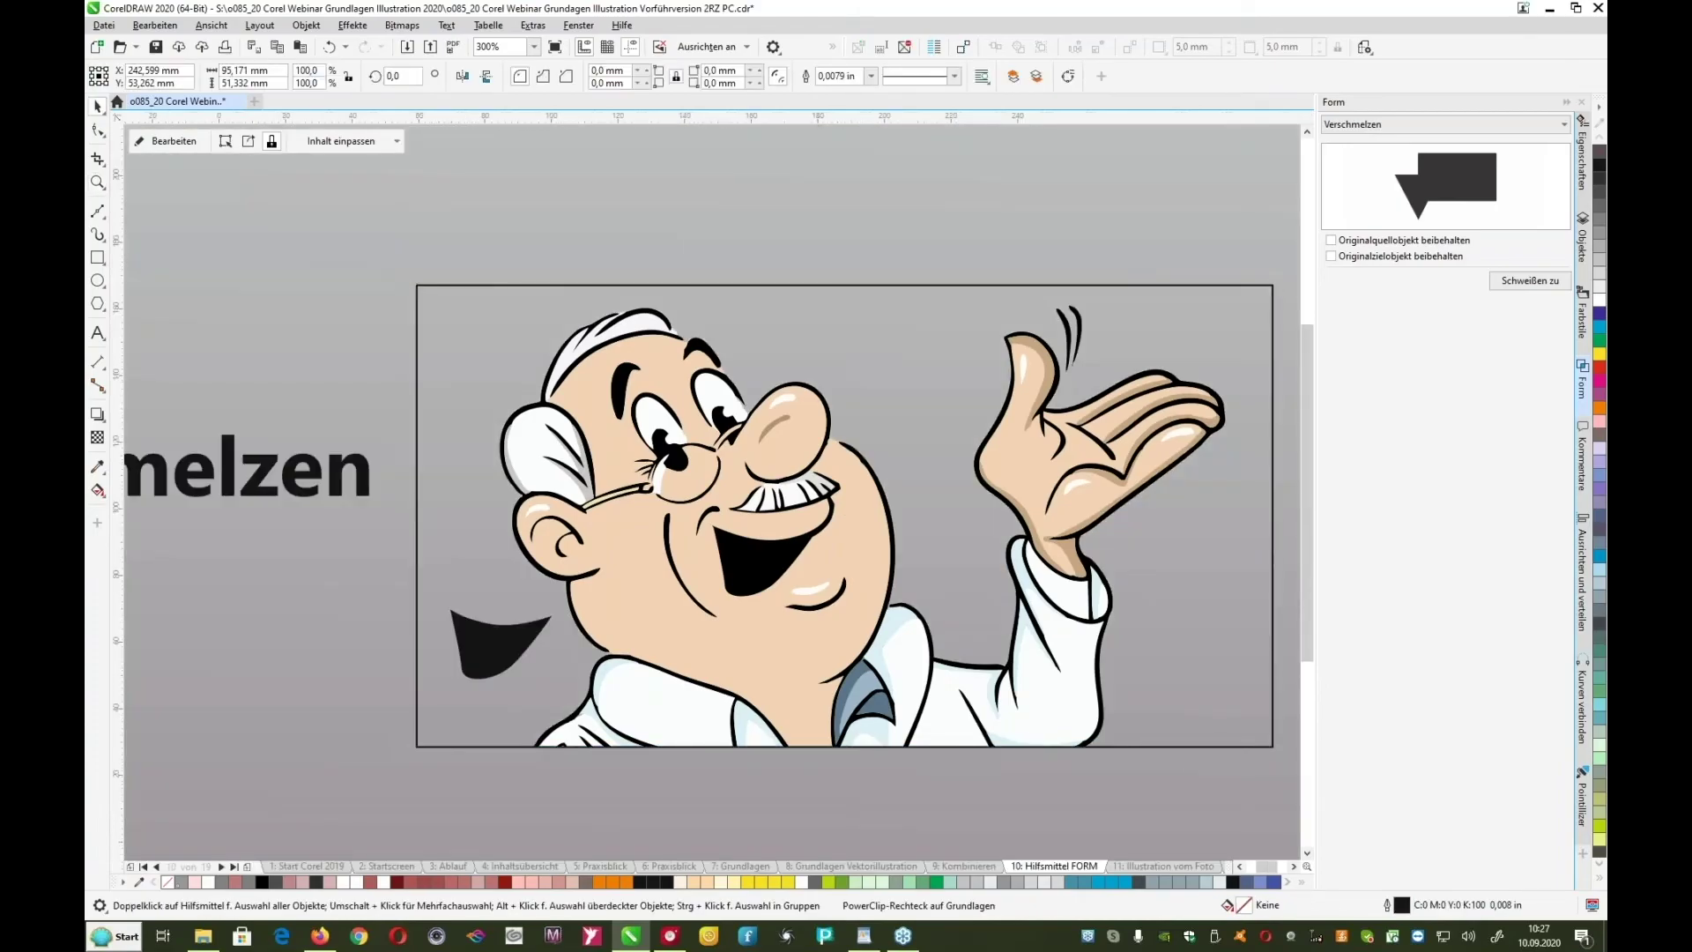
pyautogui.hotkey('shift', 'F4')
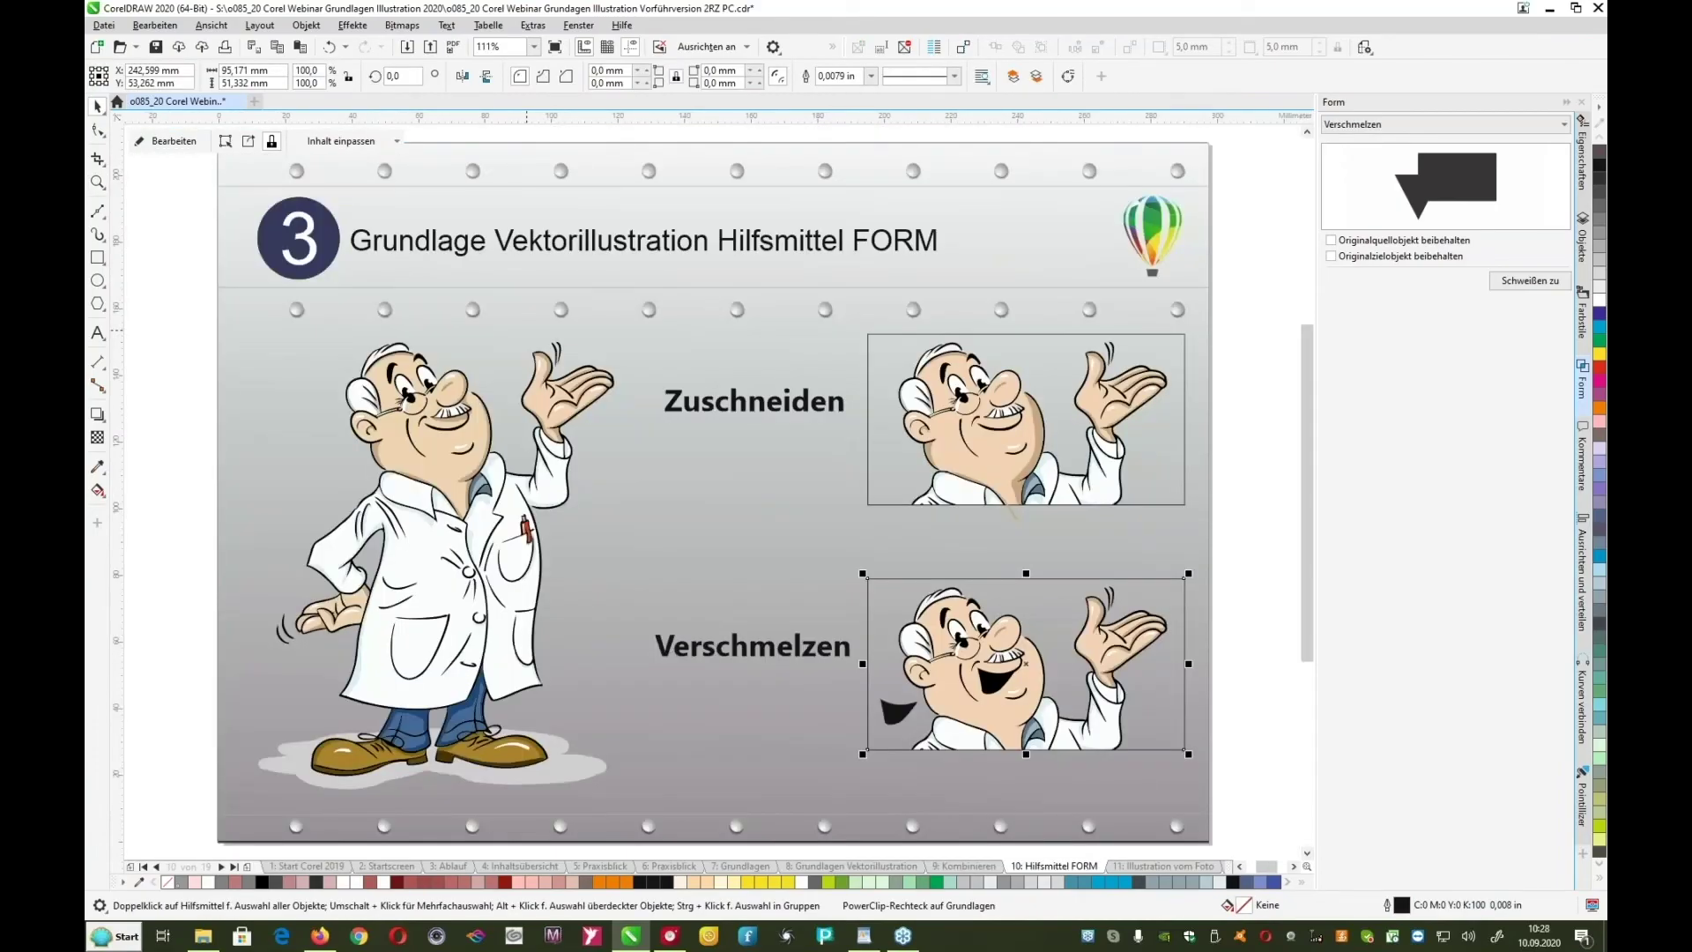
pyautogui.click(1564, 125)
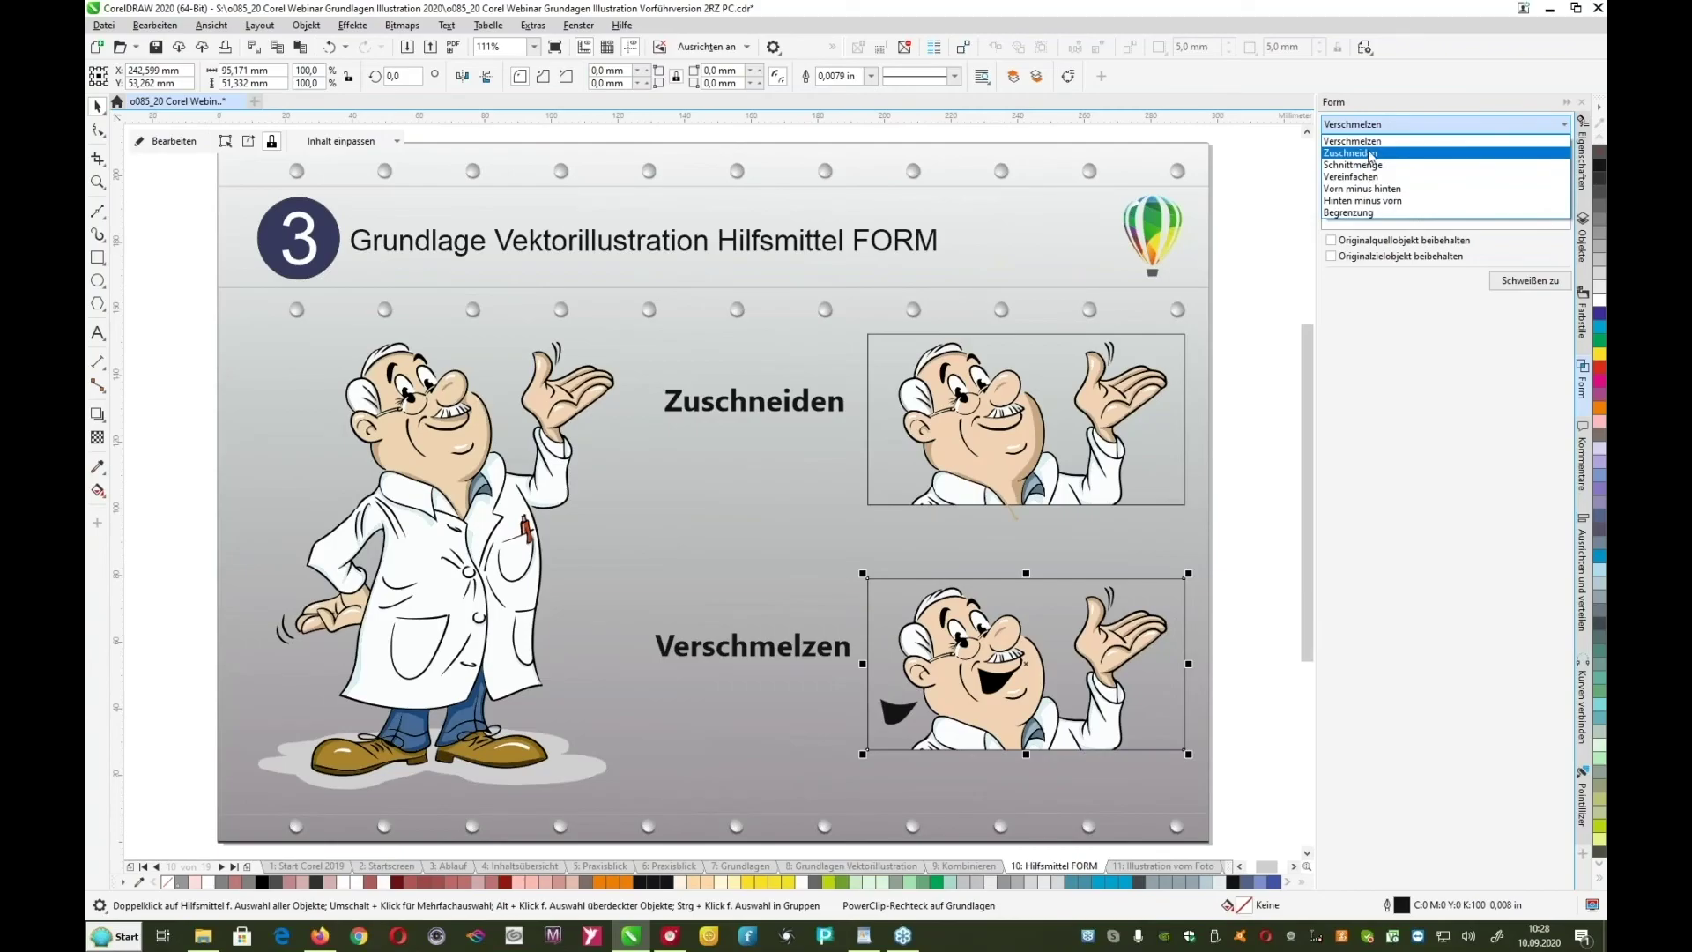
pyautogui.click(1229, 218)
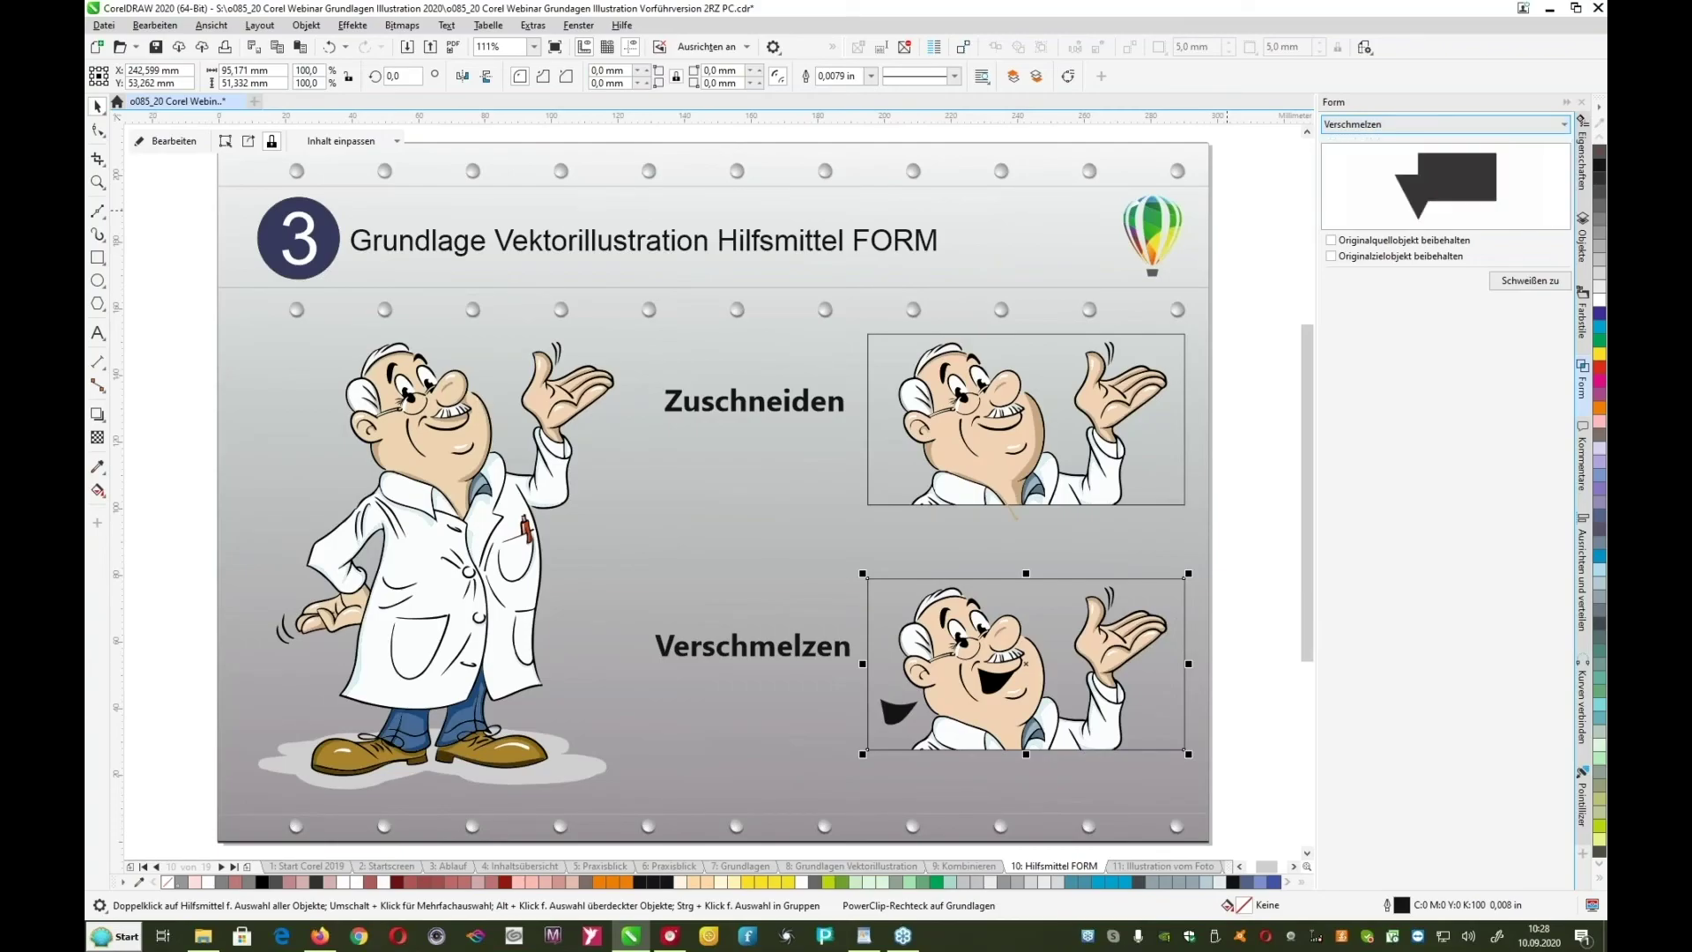